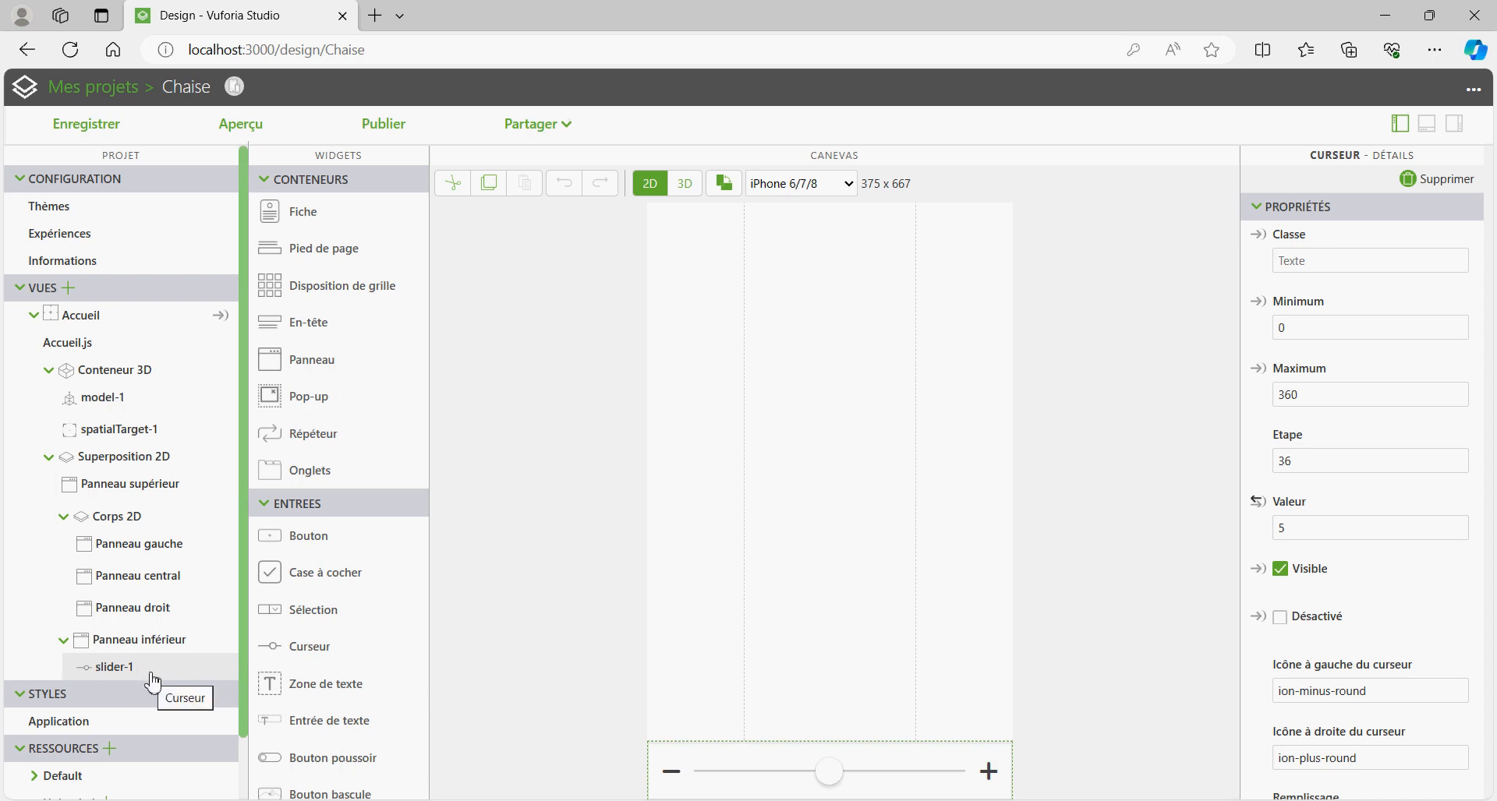
Step: Set the step increment (Etape) of slider-1 to 5
double_click(1281, 462)
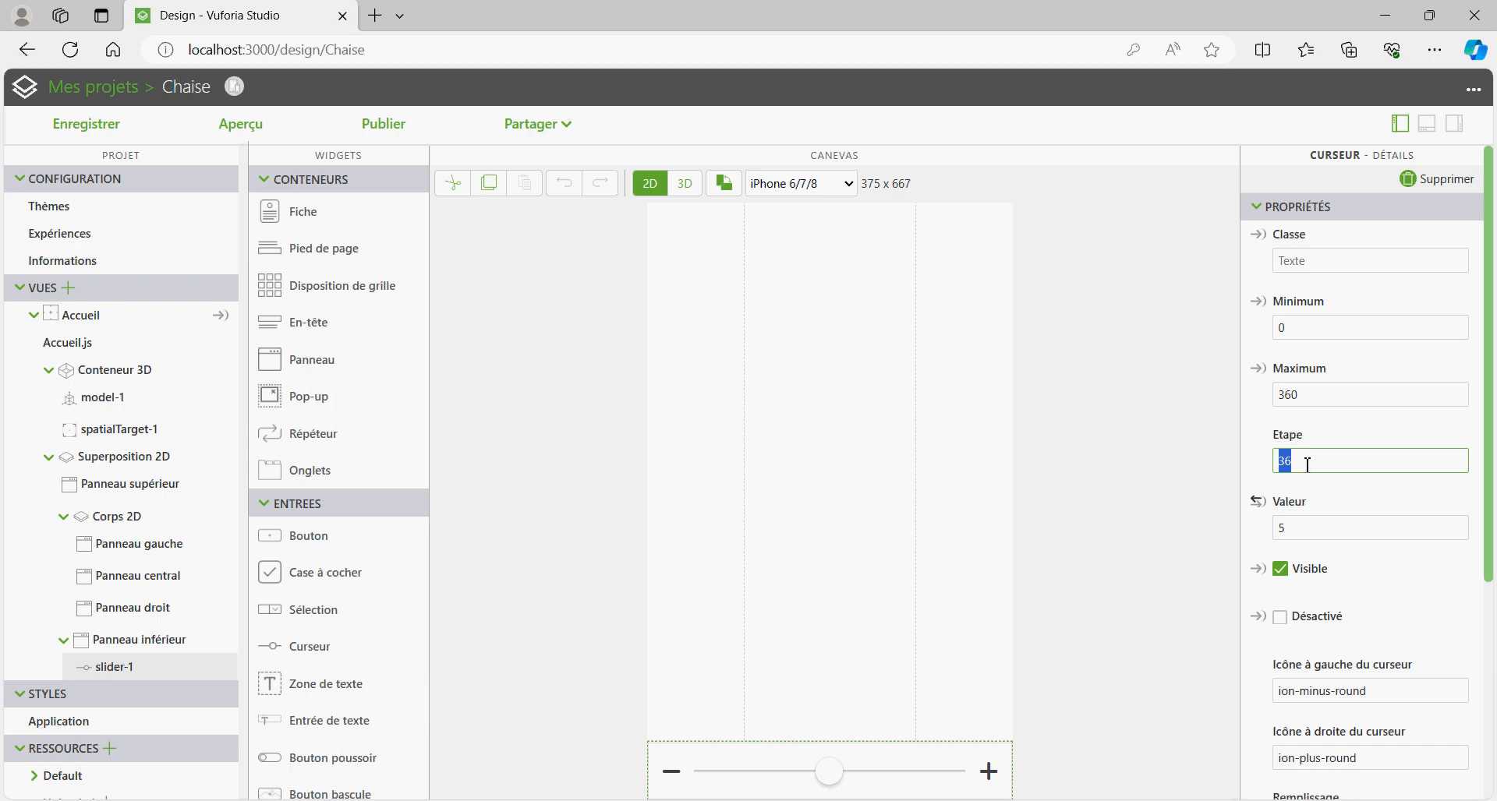
type("5")
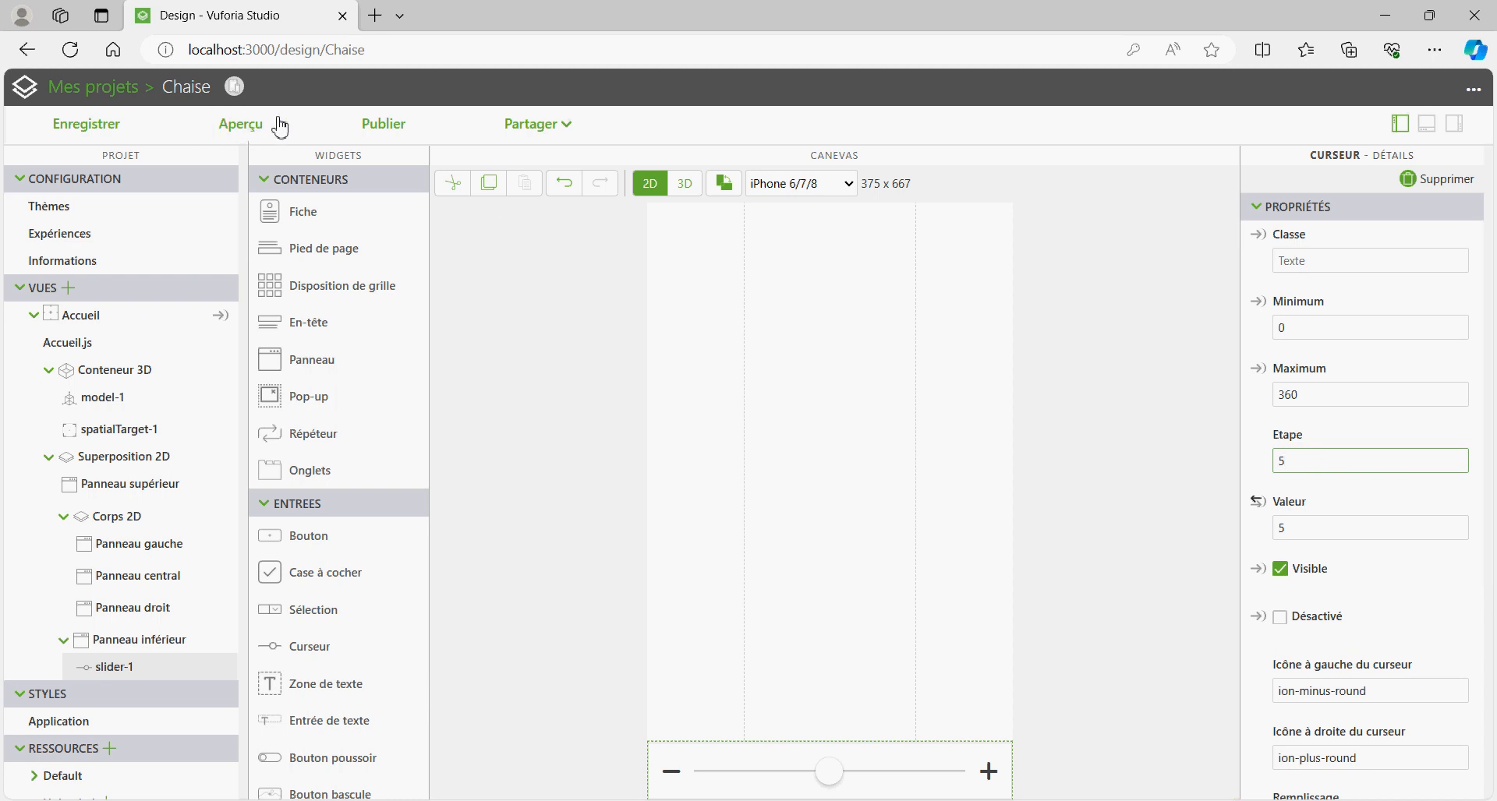
Step: Preview the experience to test rotating the chair with the slider, then close the preview and publish the project
left_click(249, 130)
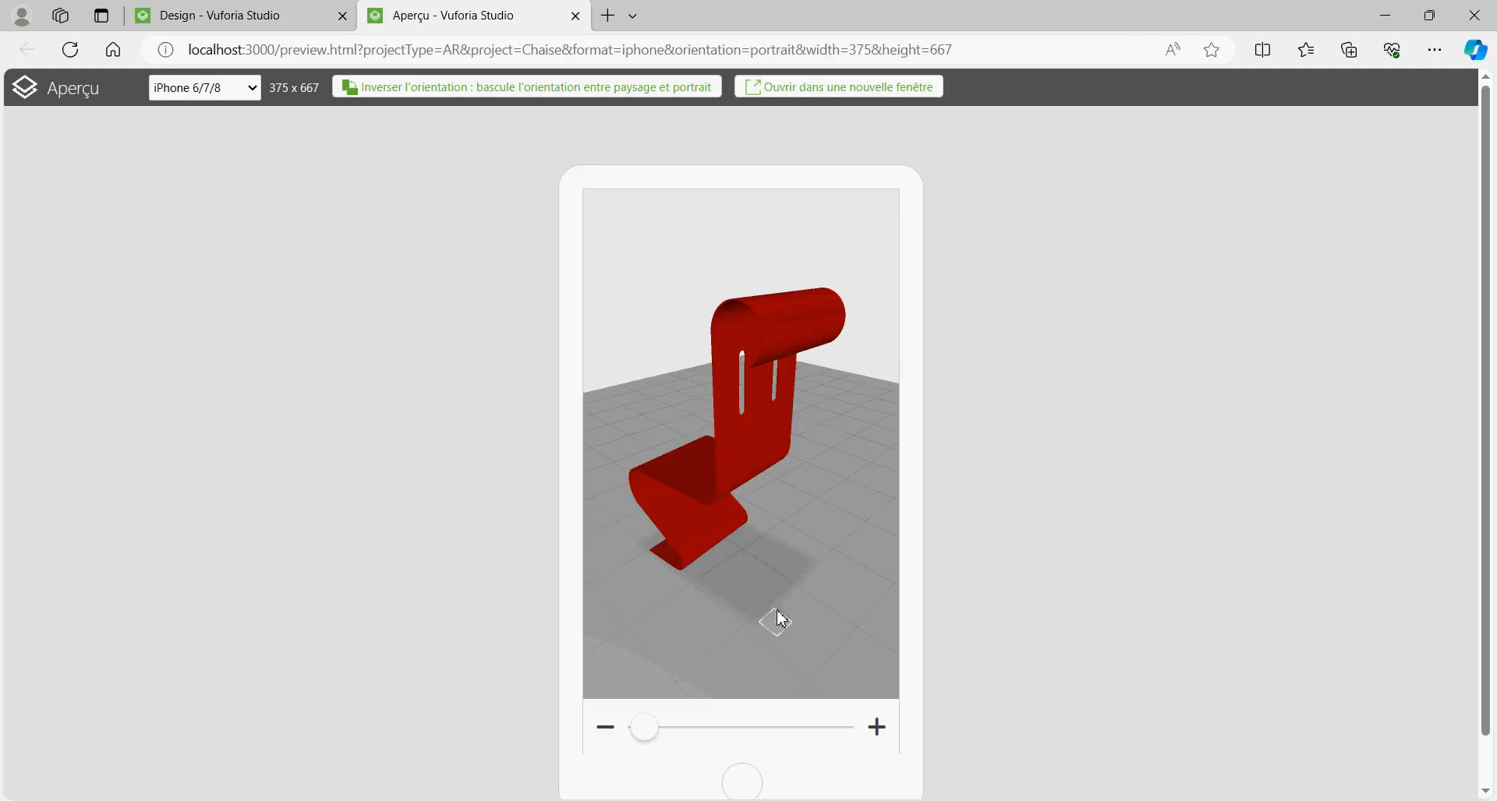
mouse_move(650, 741)
left_mouse_down()
mouse_move(907, 736)
mouse_move(640, 725)
left_mouse_up()
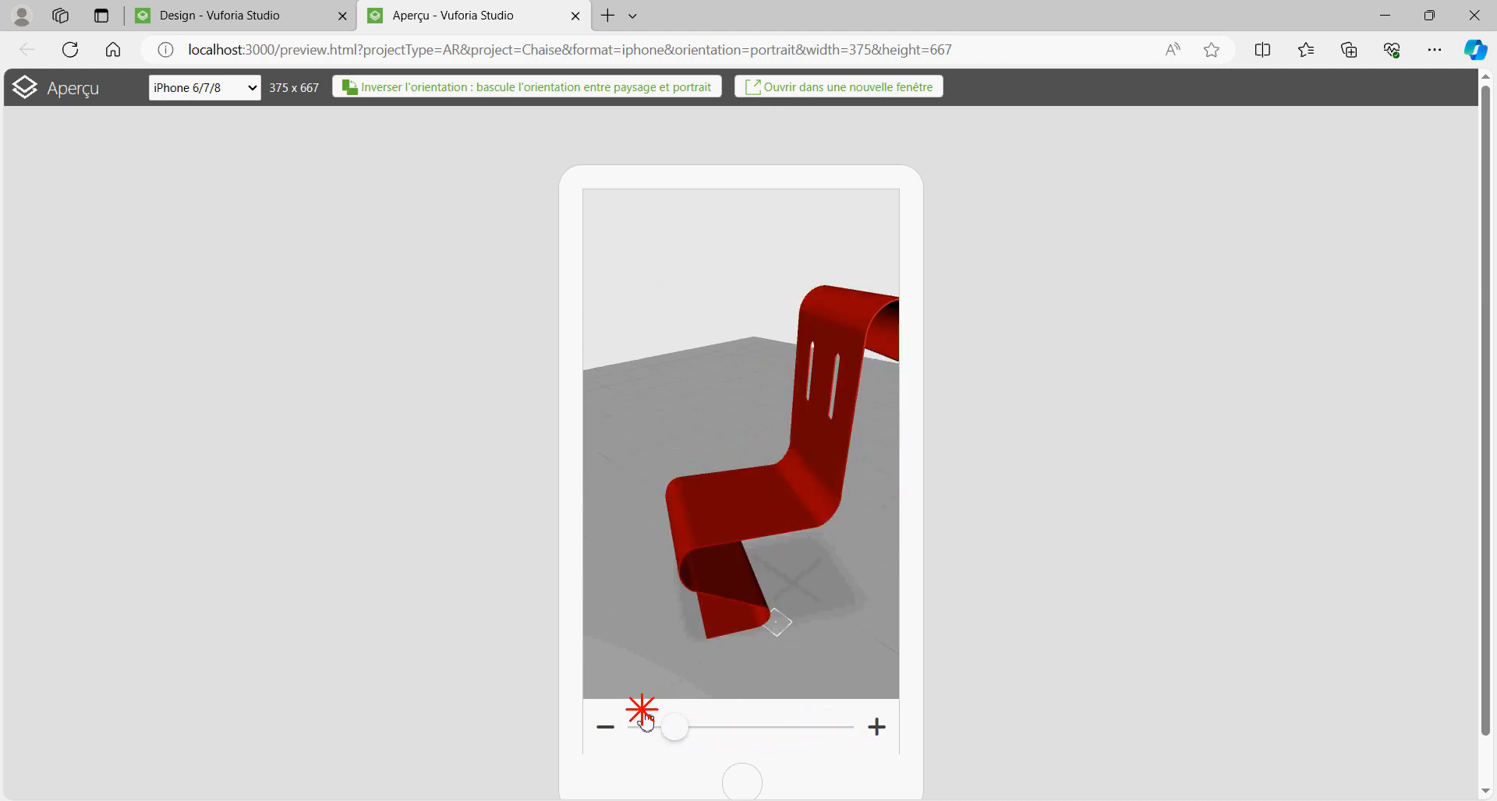
left_click(576, 15)
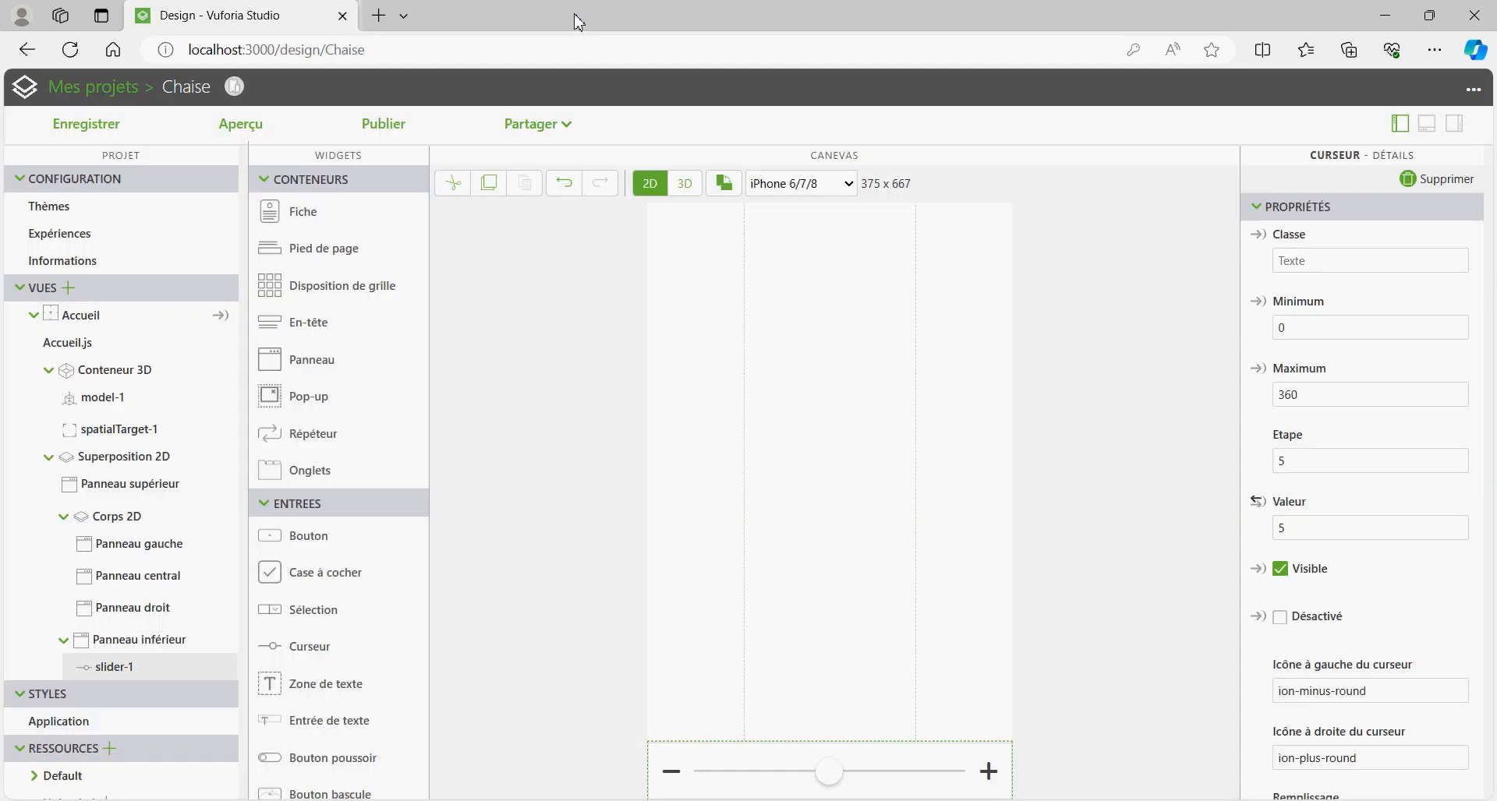
left_click(382, 124)
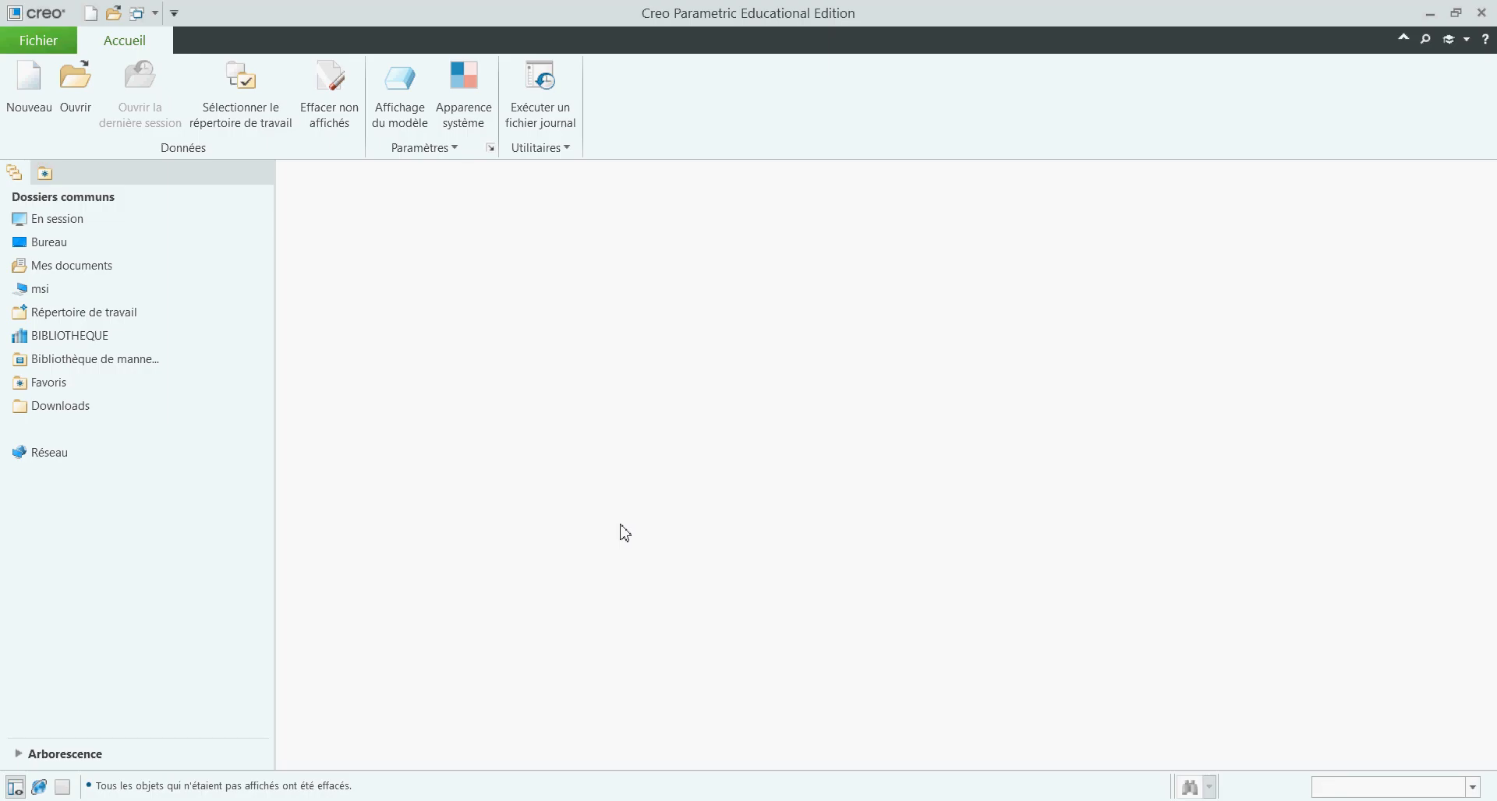
Step: Switch to Creo Parametric and open chaise.prt from the working directory
left_click(75, 91)
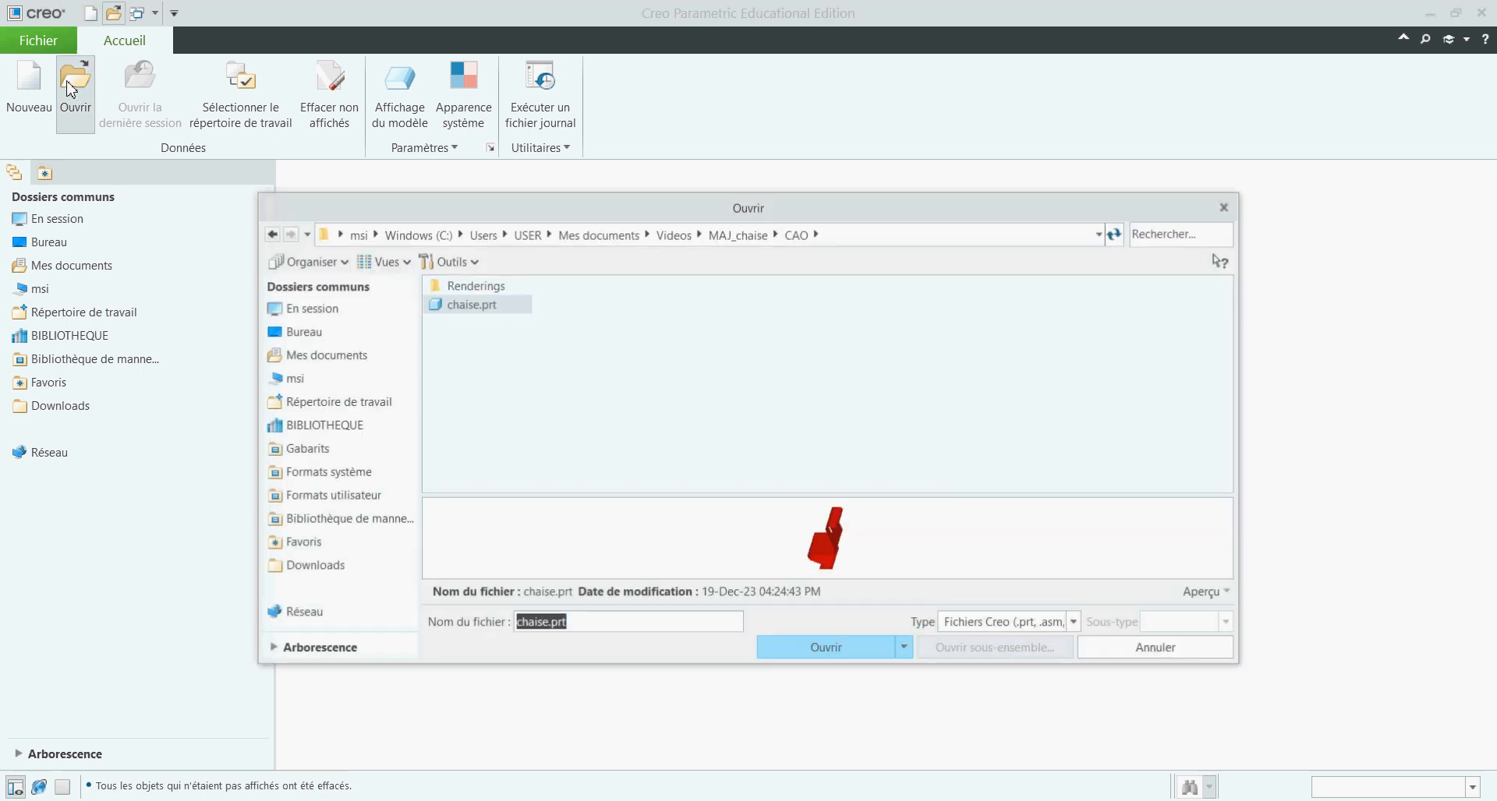
left_click(287, 408)
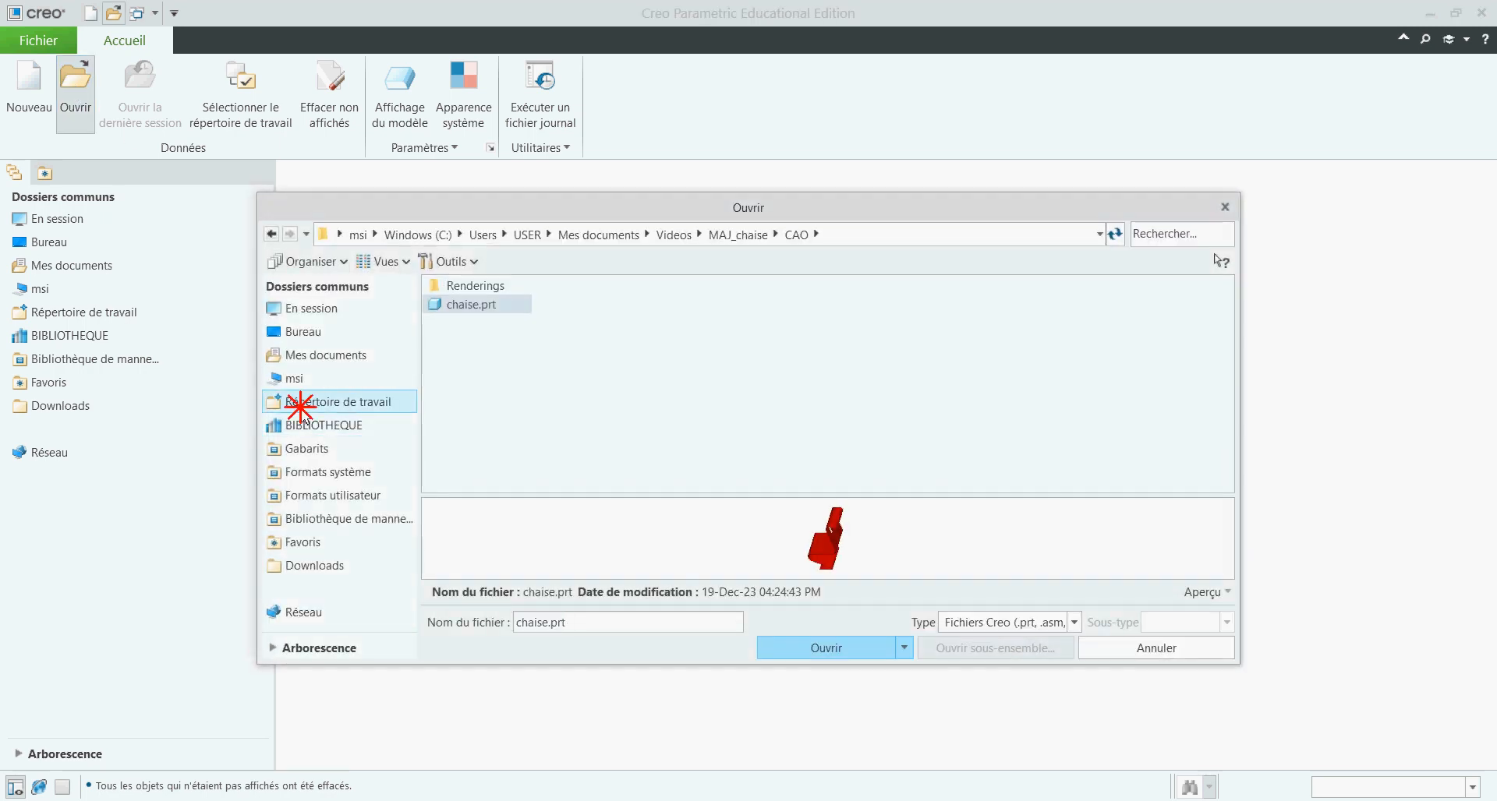
left_click(484, 310)
double_click(484, 310)
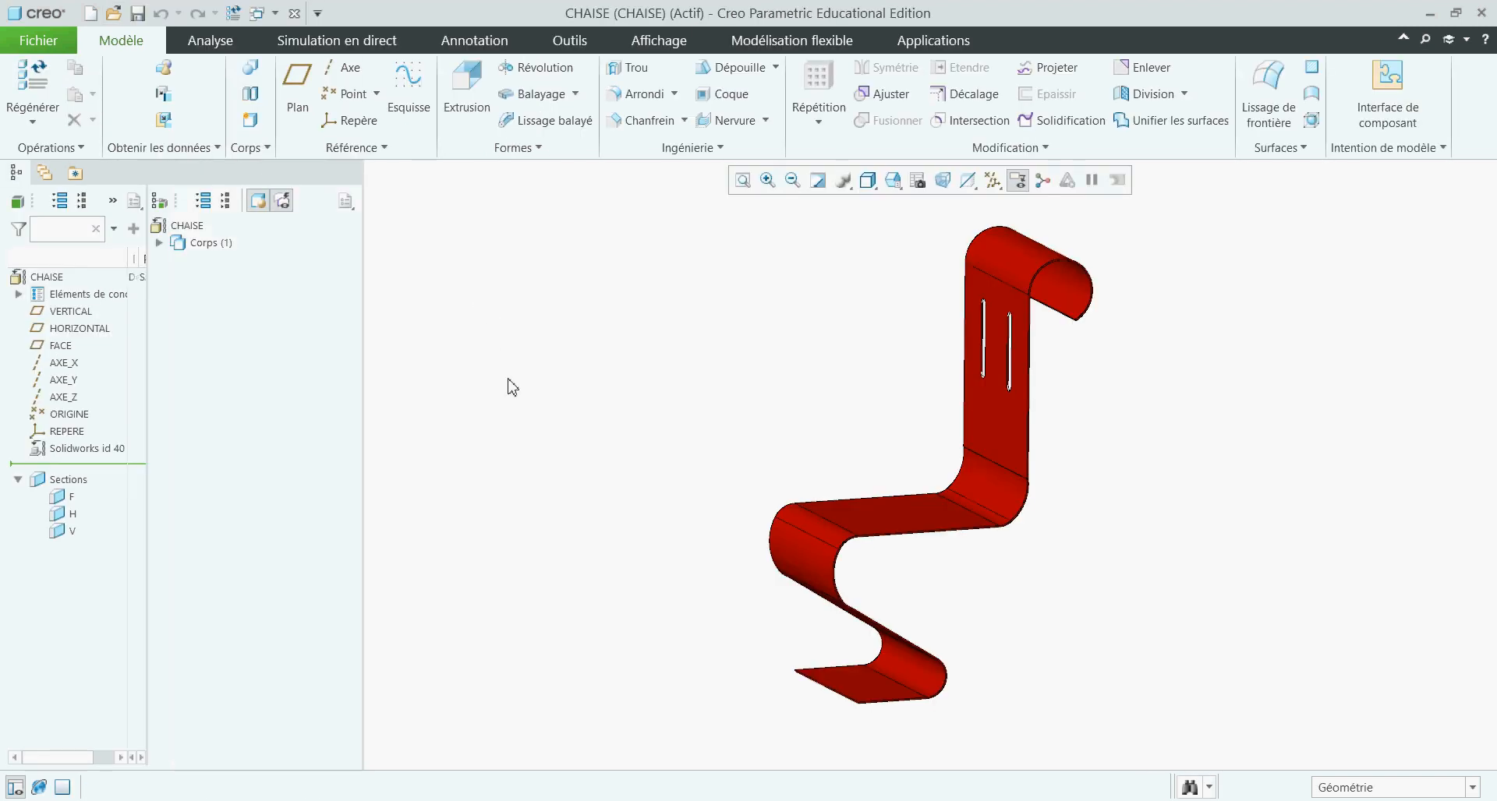
Step: Apply a brass-coloured metal appearance from the std-metals.dmt library to the whole CHAISE part
left_click(658, 43)
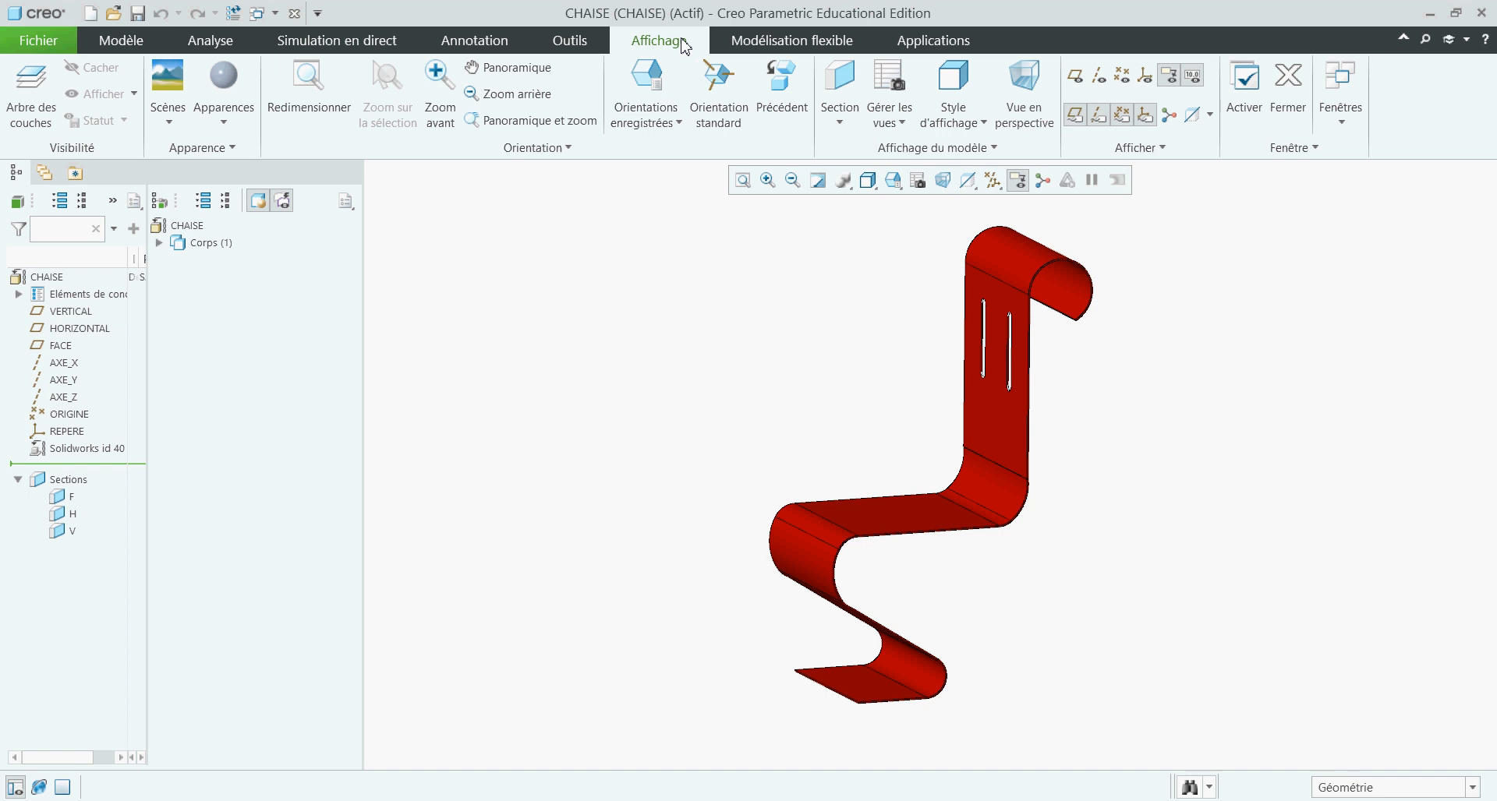
left_click(207, 120)
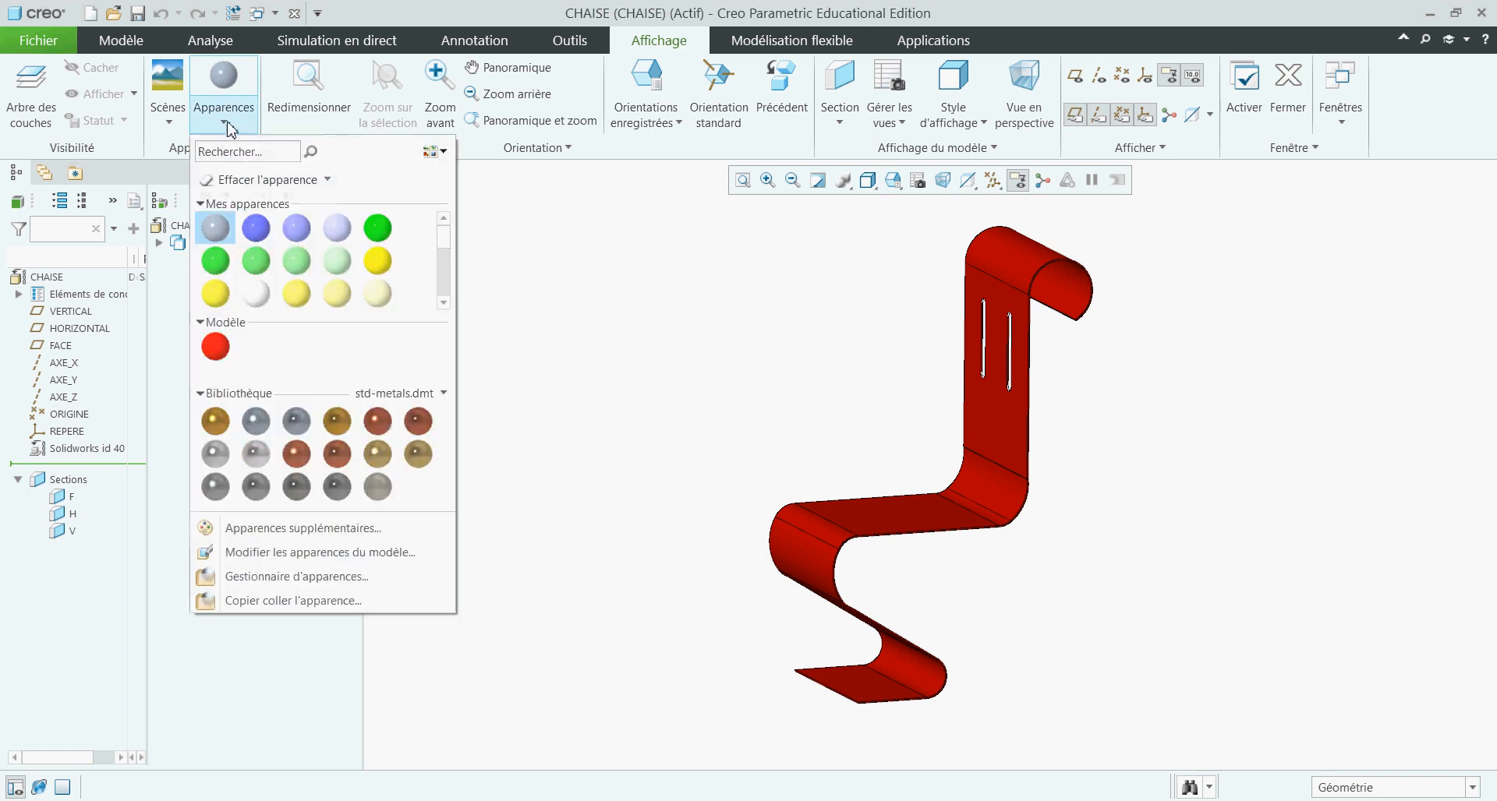
left_click(381, 456)
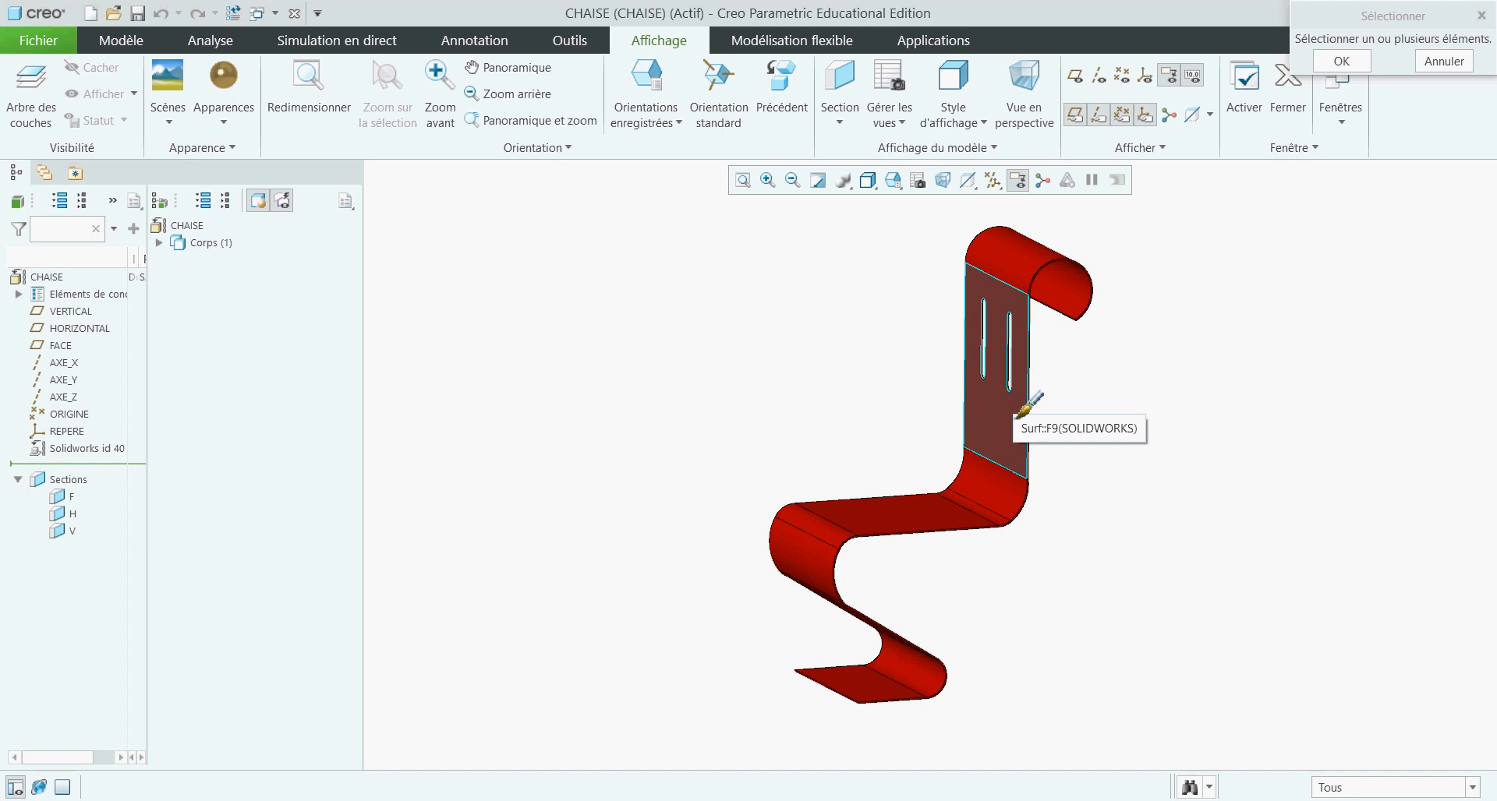
left_click(48, 278)
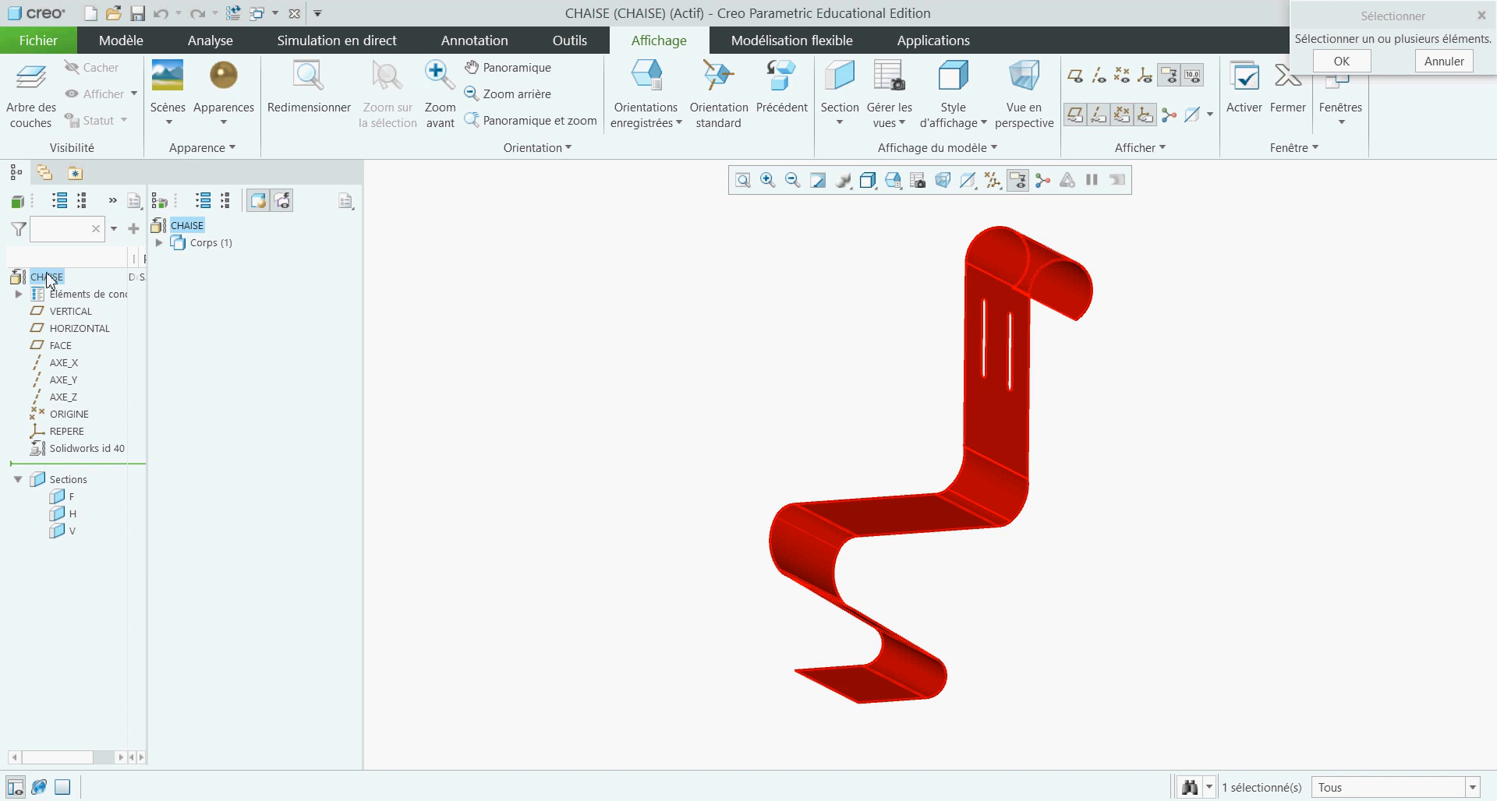
middle_click(591, 395)
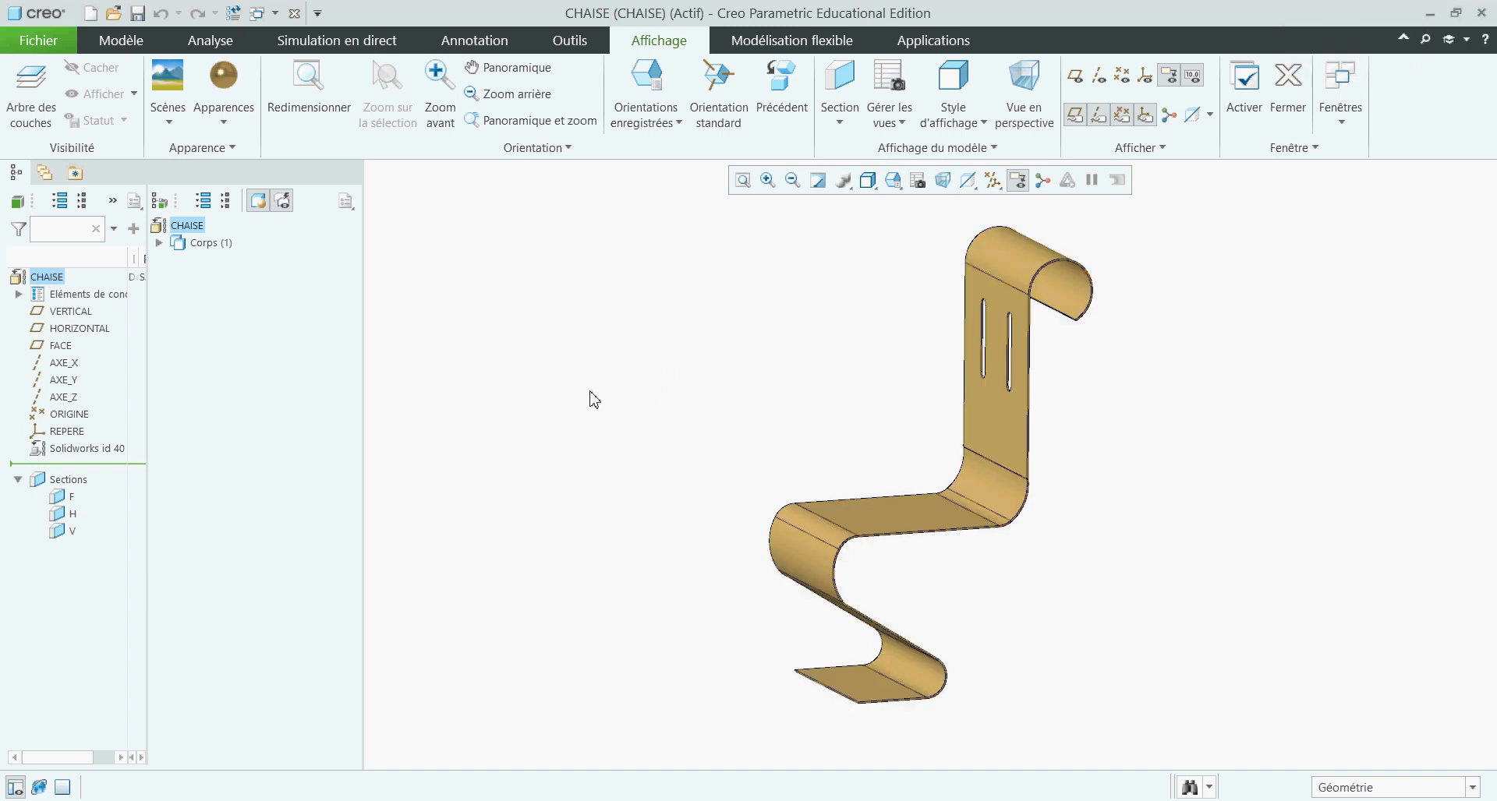
Step: Save a backup of the CHAISE part in the CAO folder
left_click(43, 43)
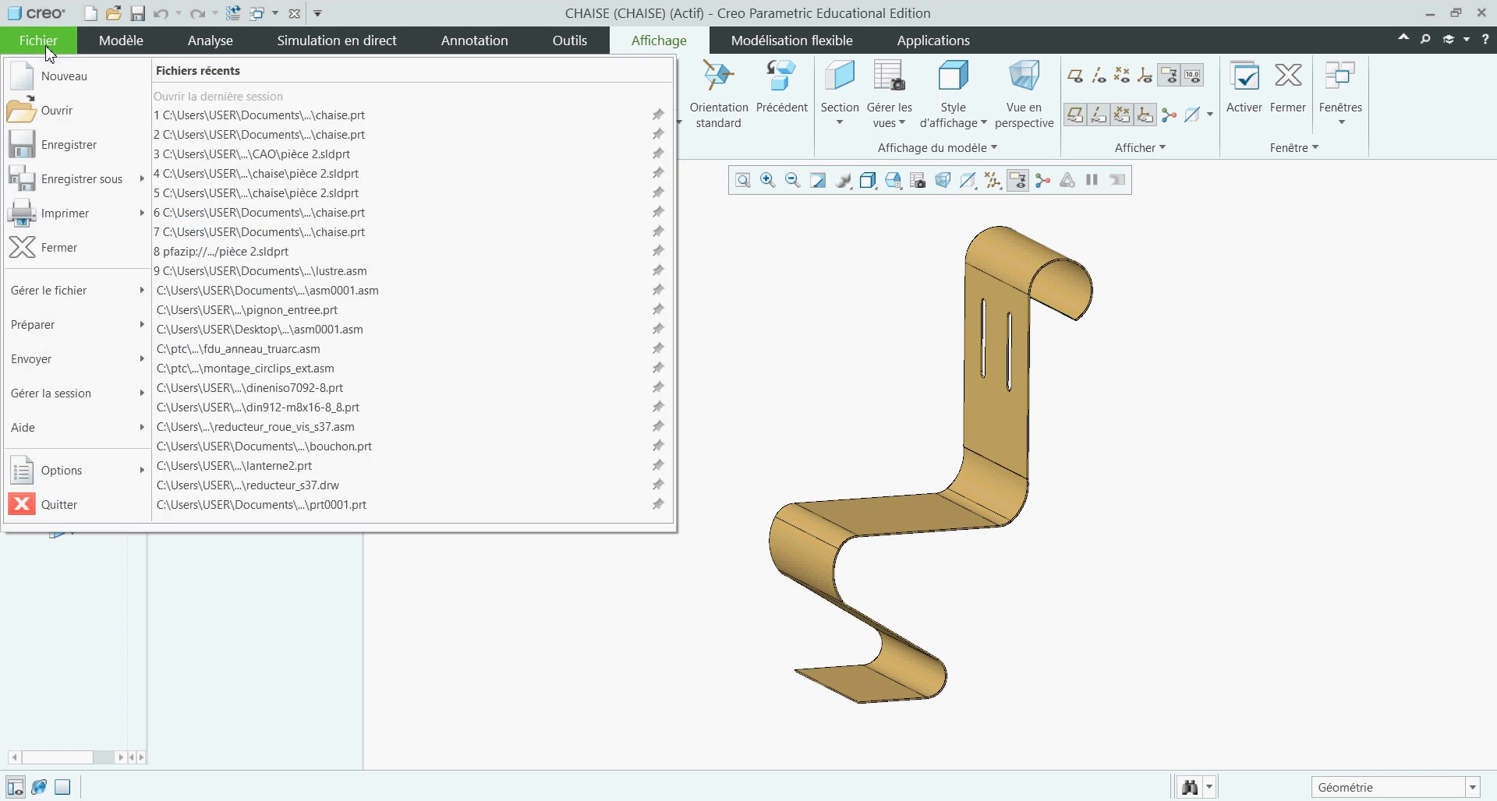
mouse_move(95, 188)
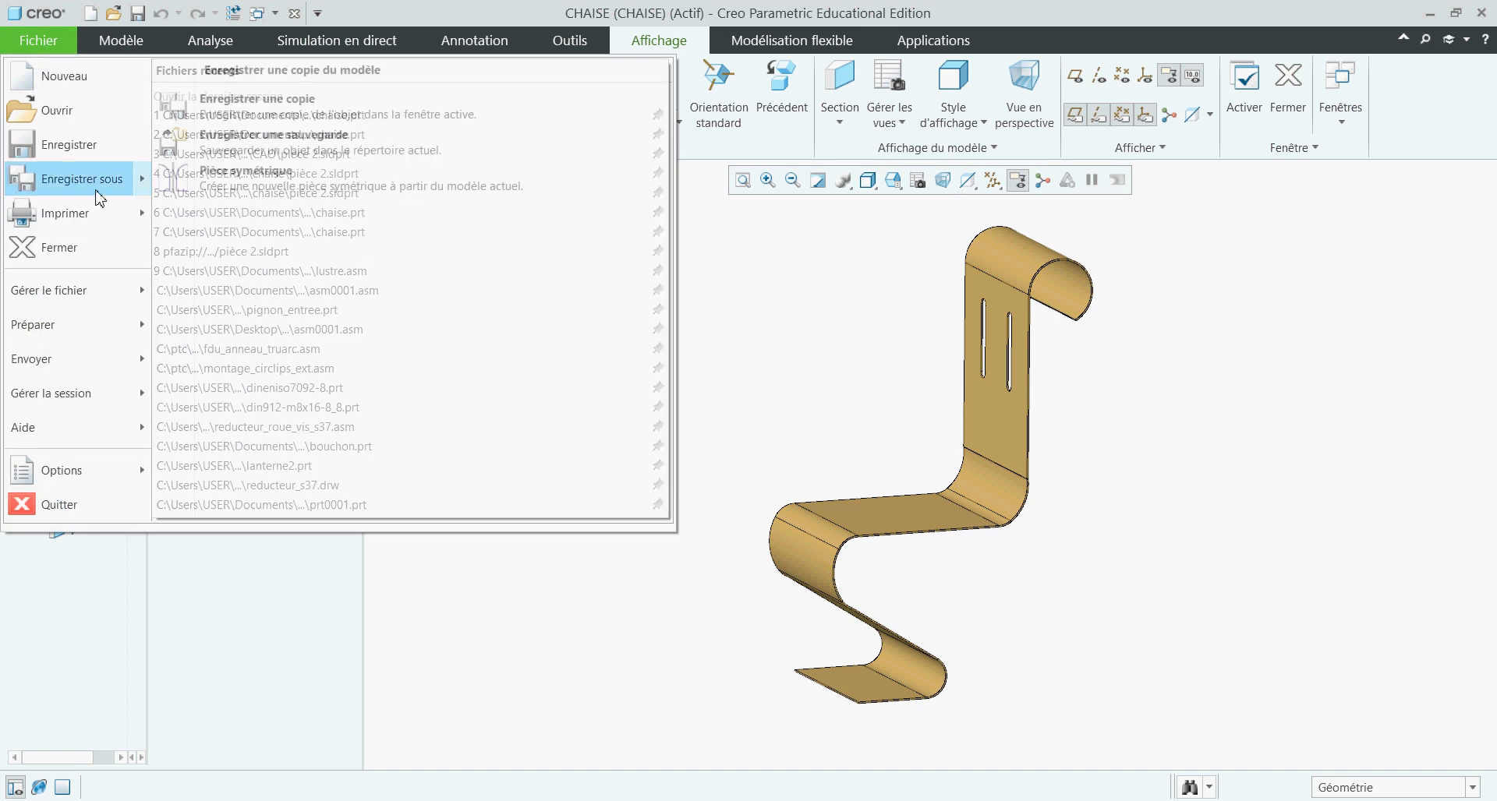
left_click(246, 150)
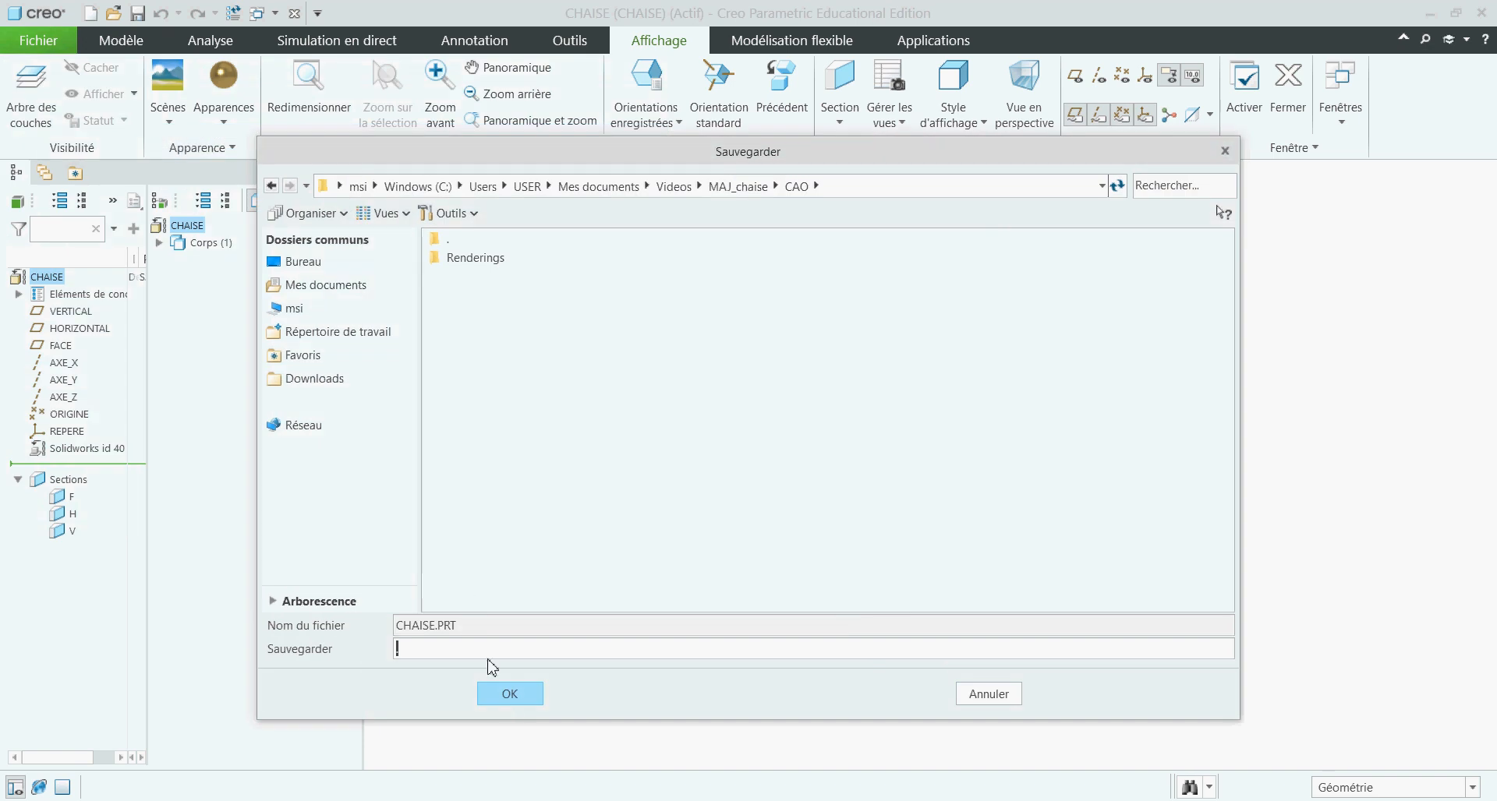
left_click(510, 696)
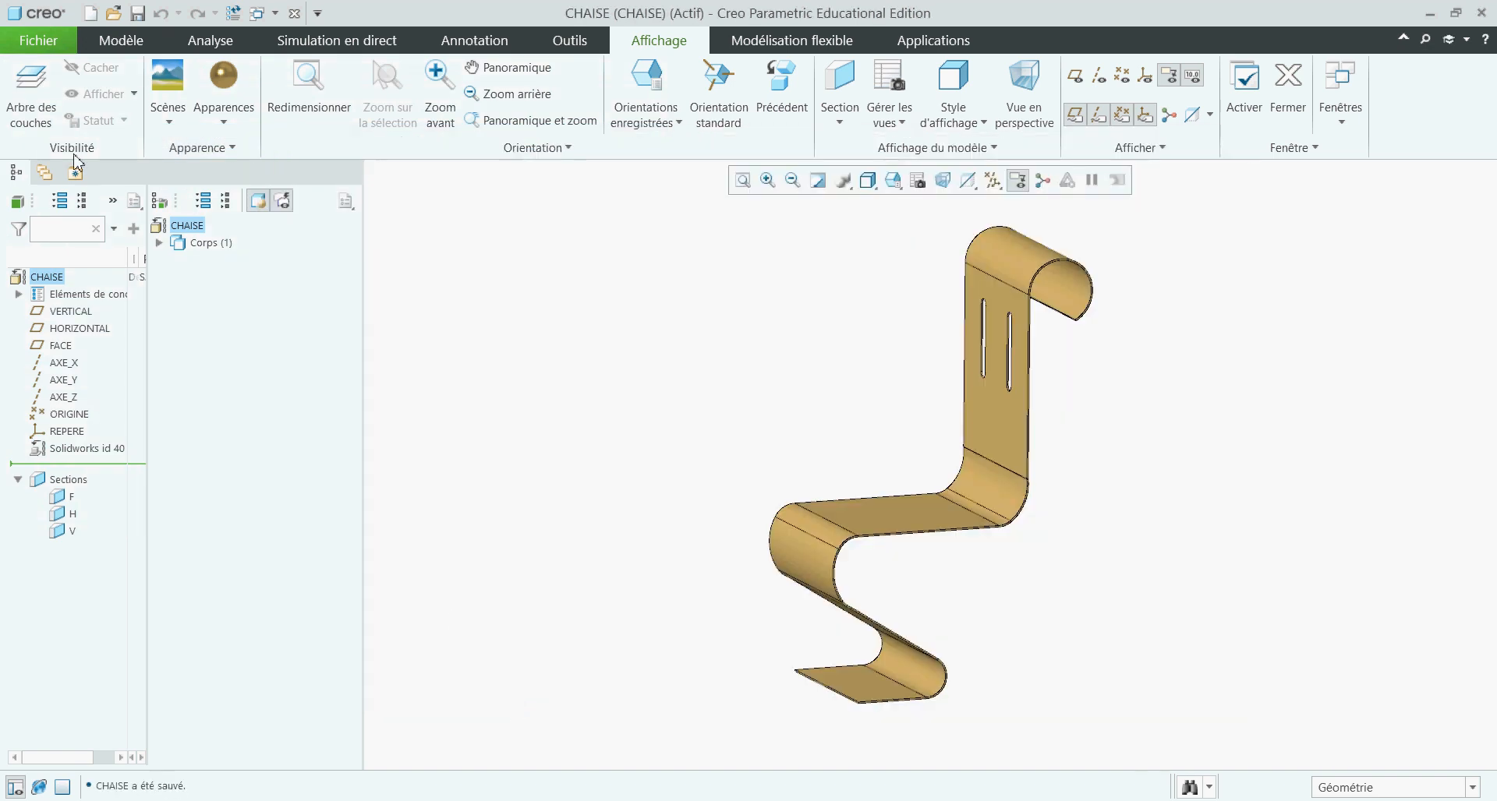
Step: Export a copy of the part as a Creo View (*.pvz) file named chaise in the CAO folder, overwriting the existing file
left_click(49, 42)
mouse_move(99, 179)
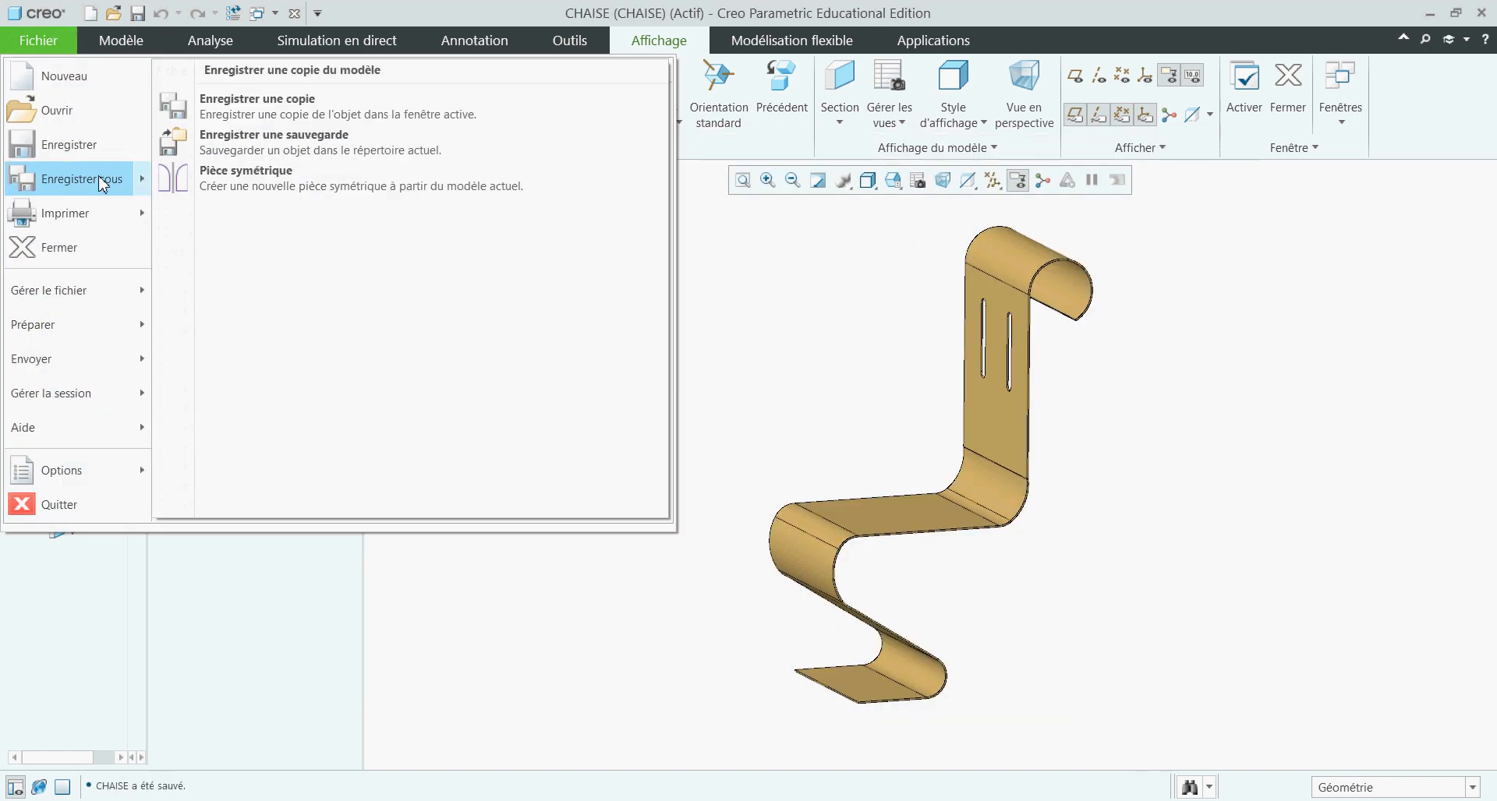
left_click(300, 109)
left_click(432, 684)
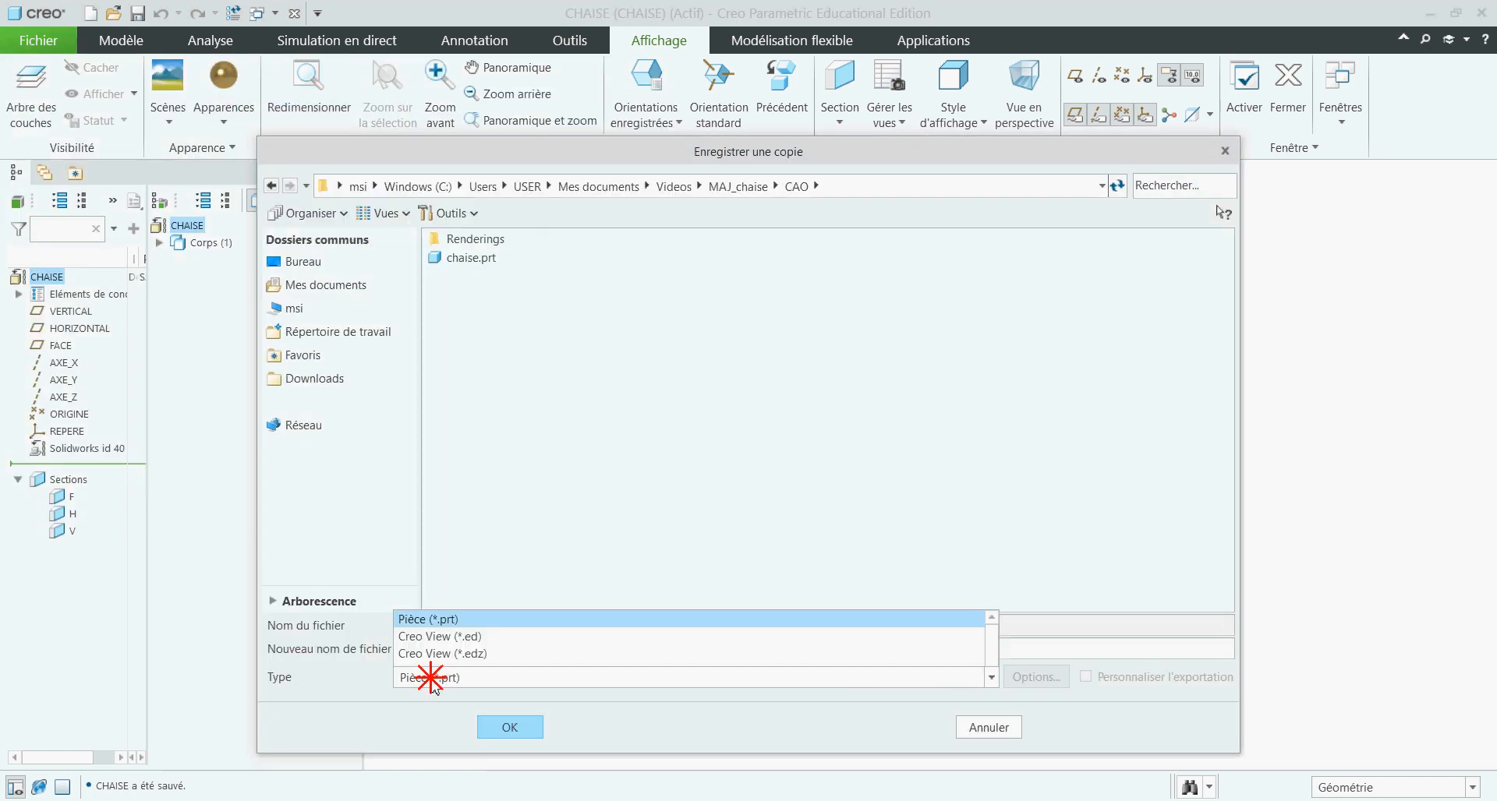
left_click(496, 366)
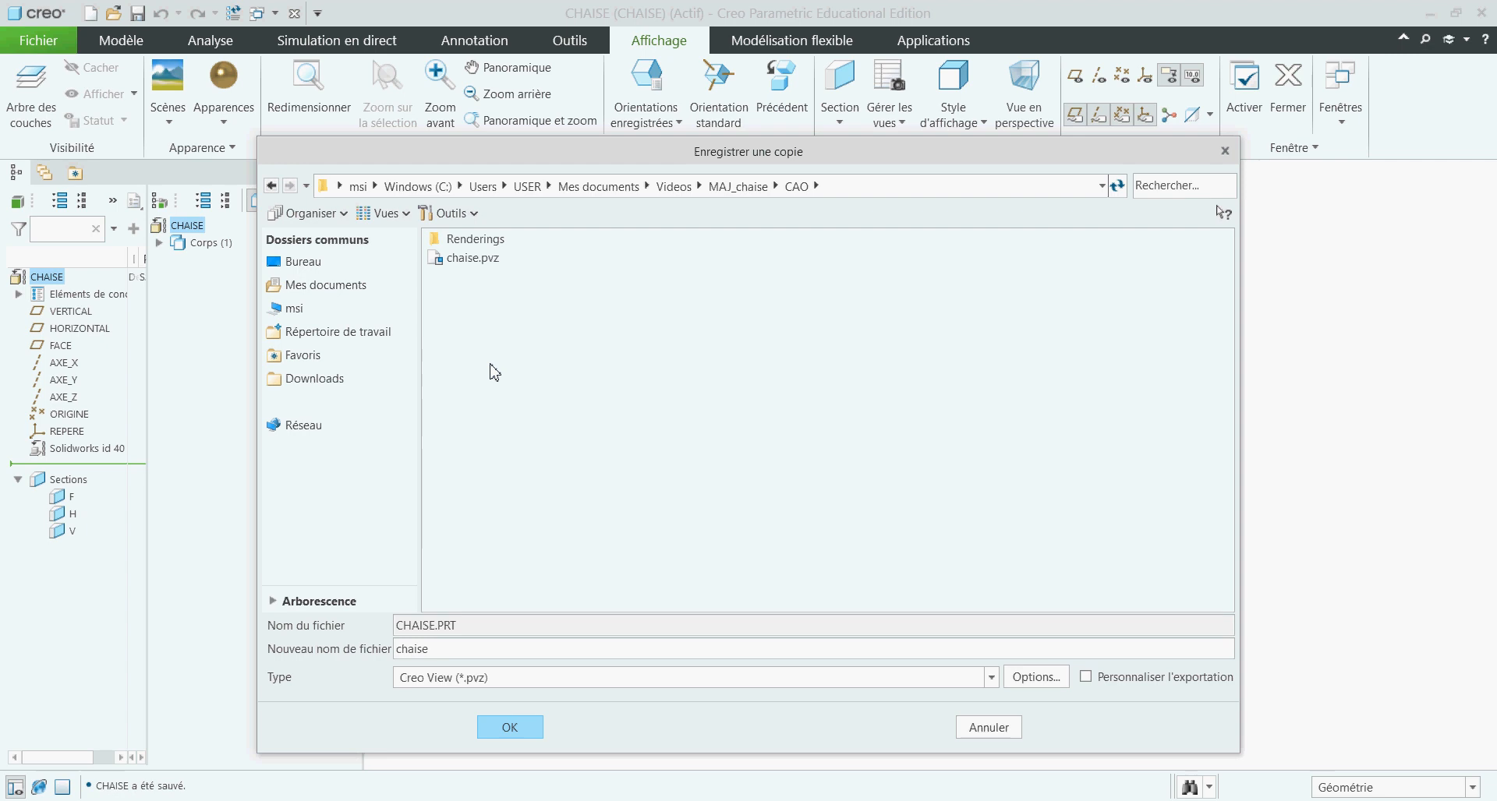
left_click(507, 733)
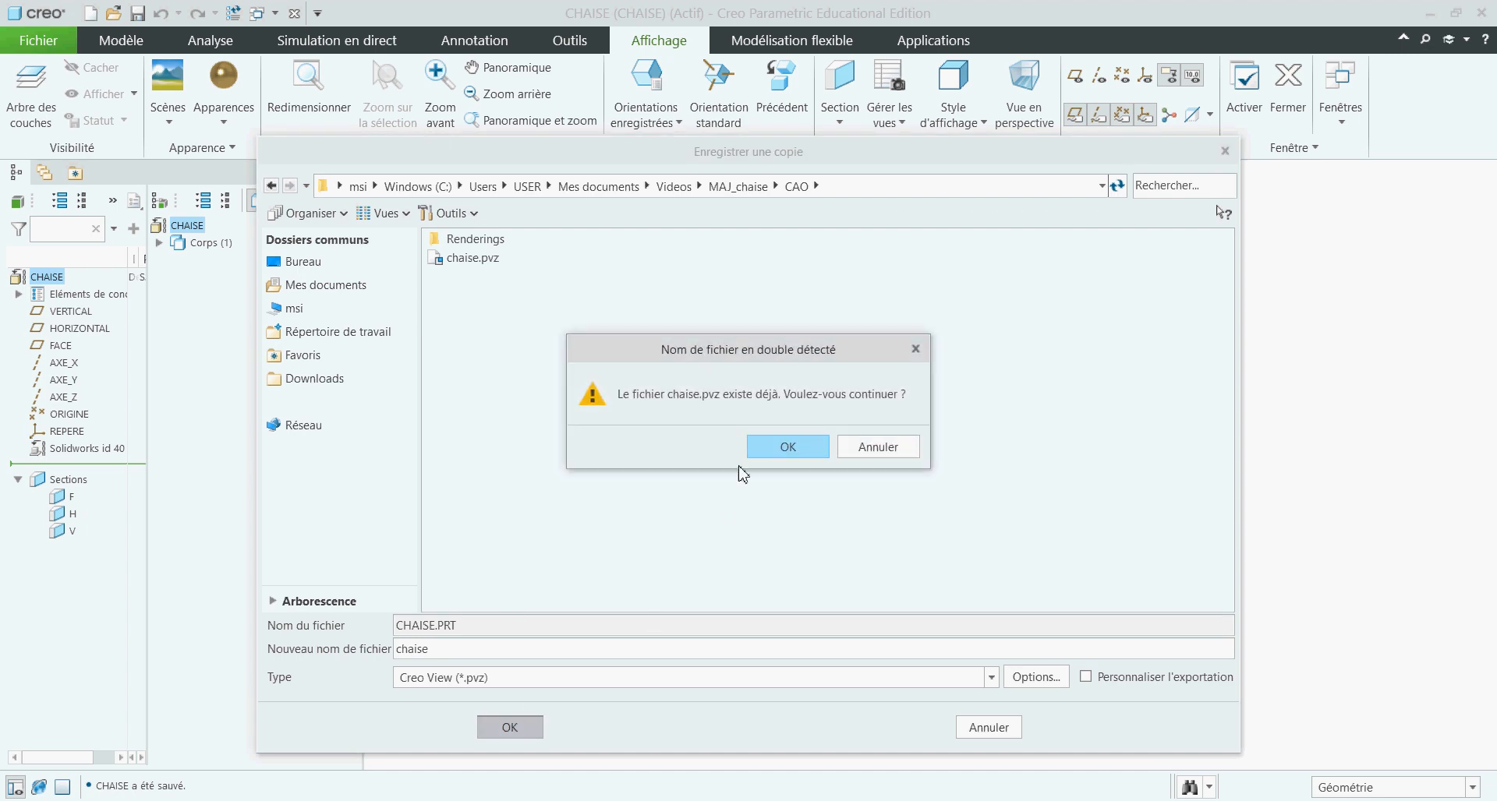
left_click(787, 451)
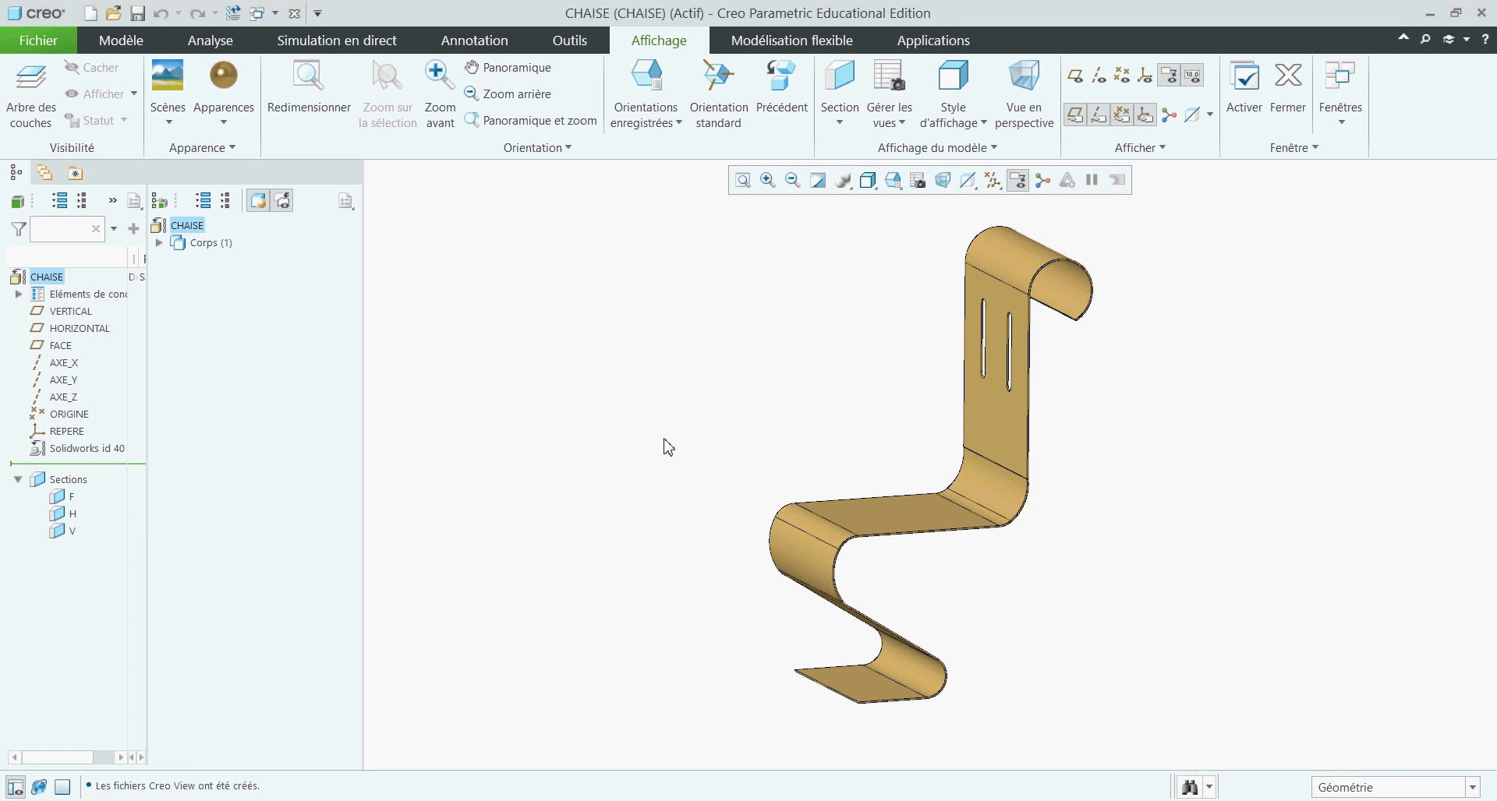
Step: Switch to Vuforia Studio and add the re-exported chaise.pvz from the CAO folder as the resource of model-1 in the 3D canvas
key("alt+Tab")
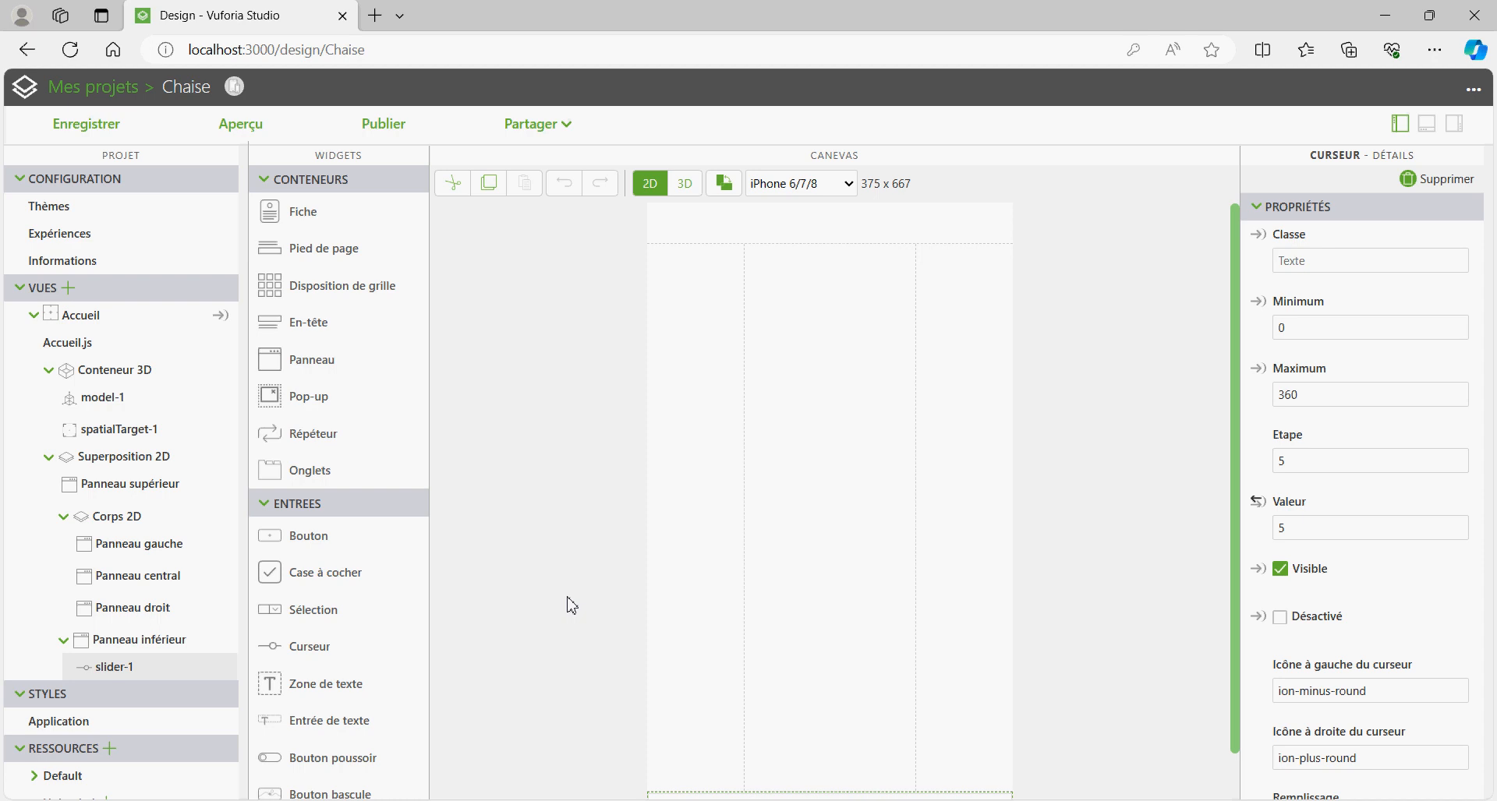
left_click(689, 187)
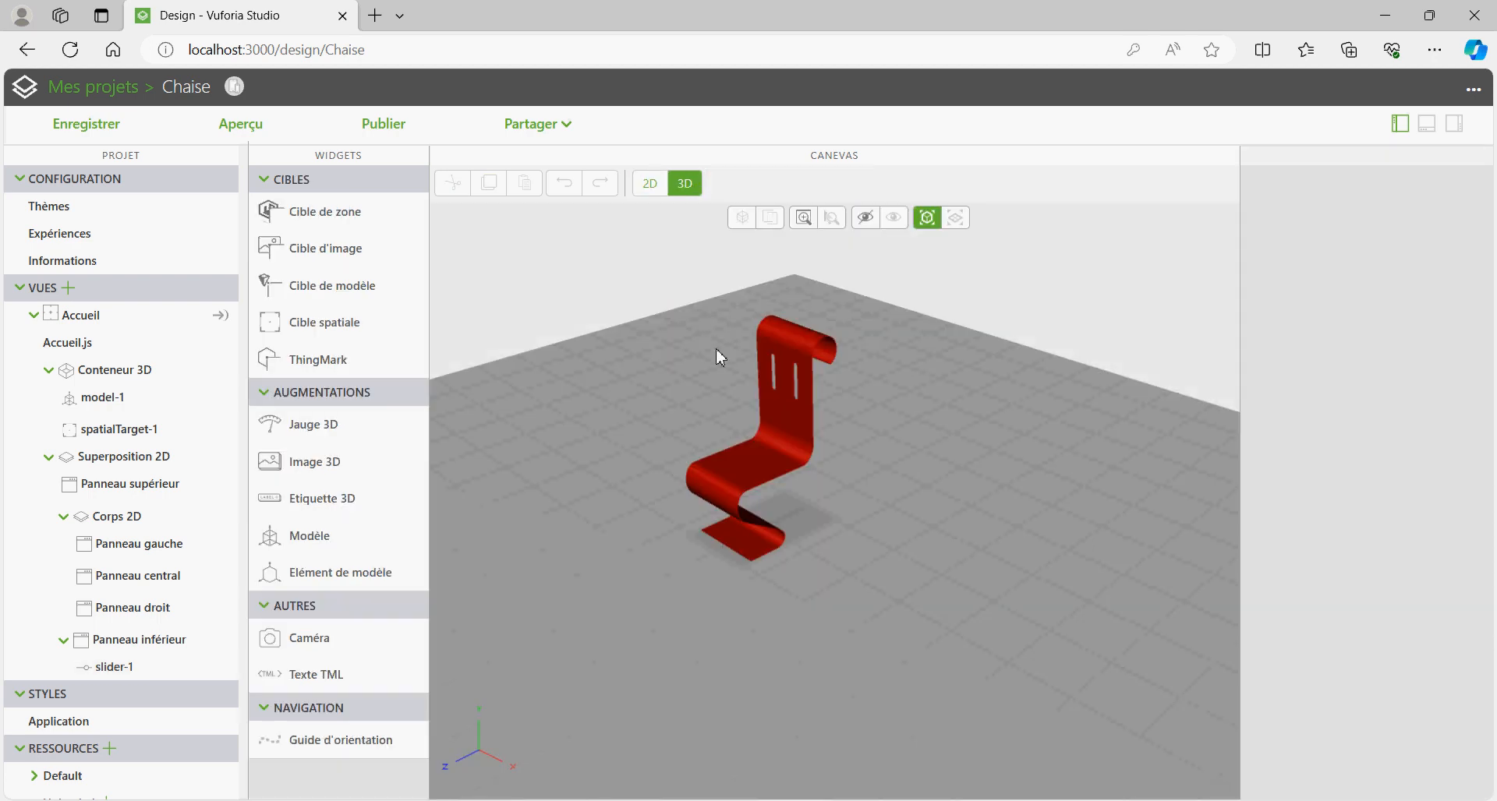
left_click(800, 435)
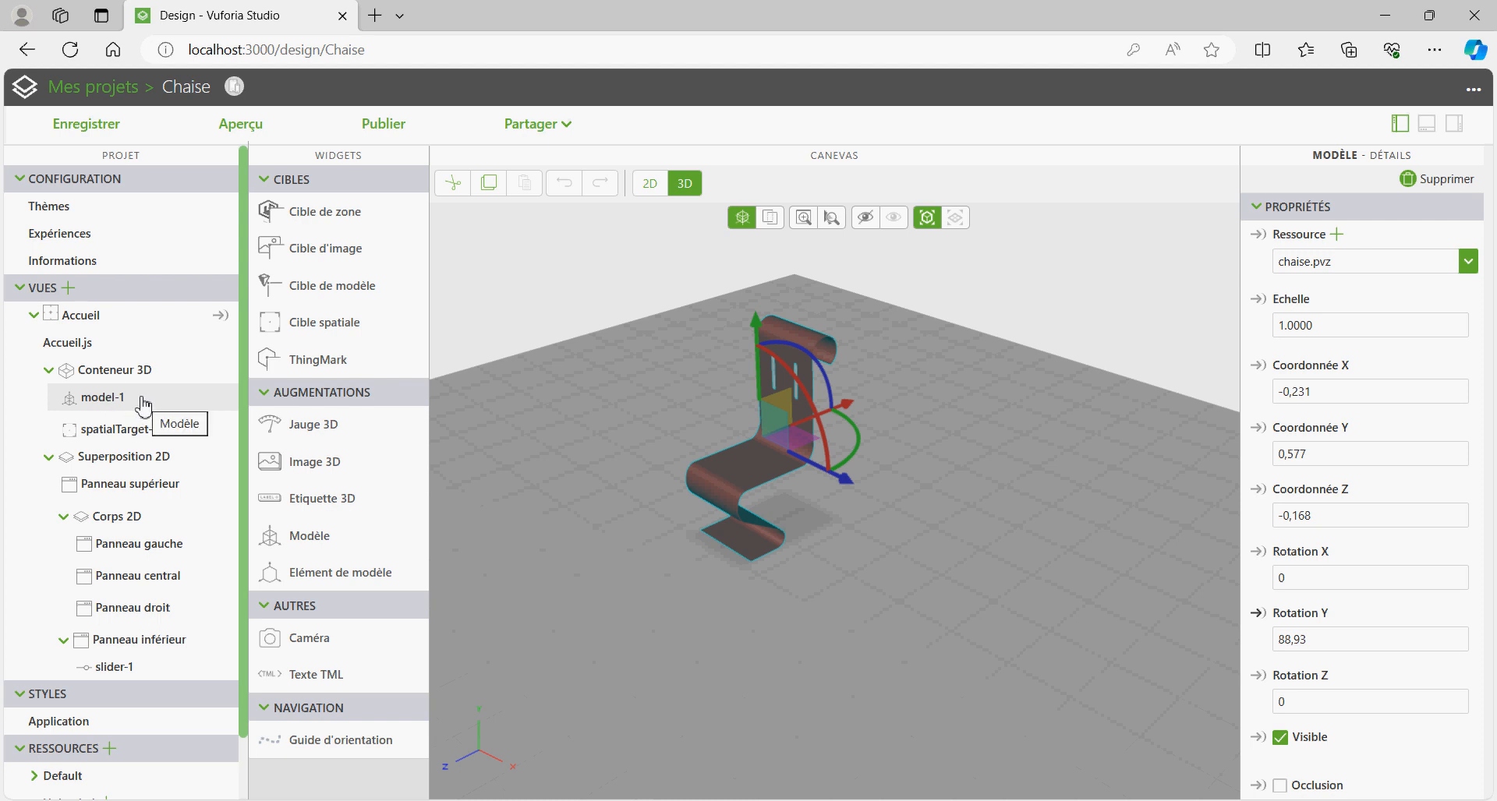
left_click(1337, 235)
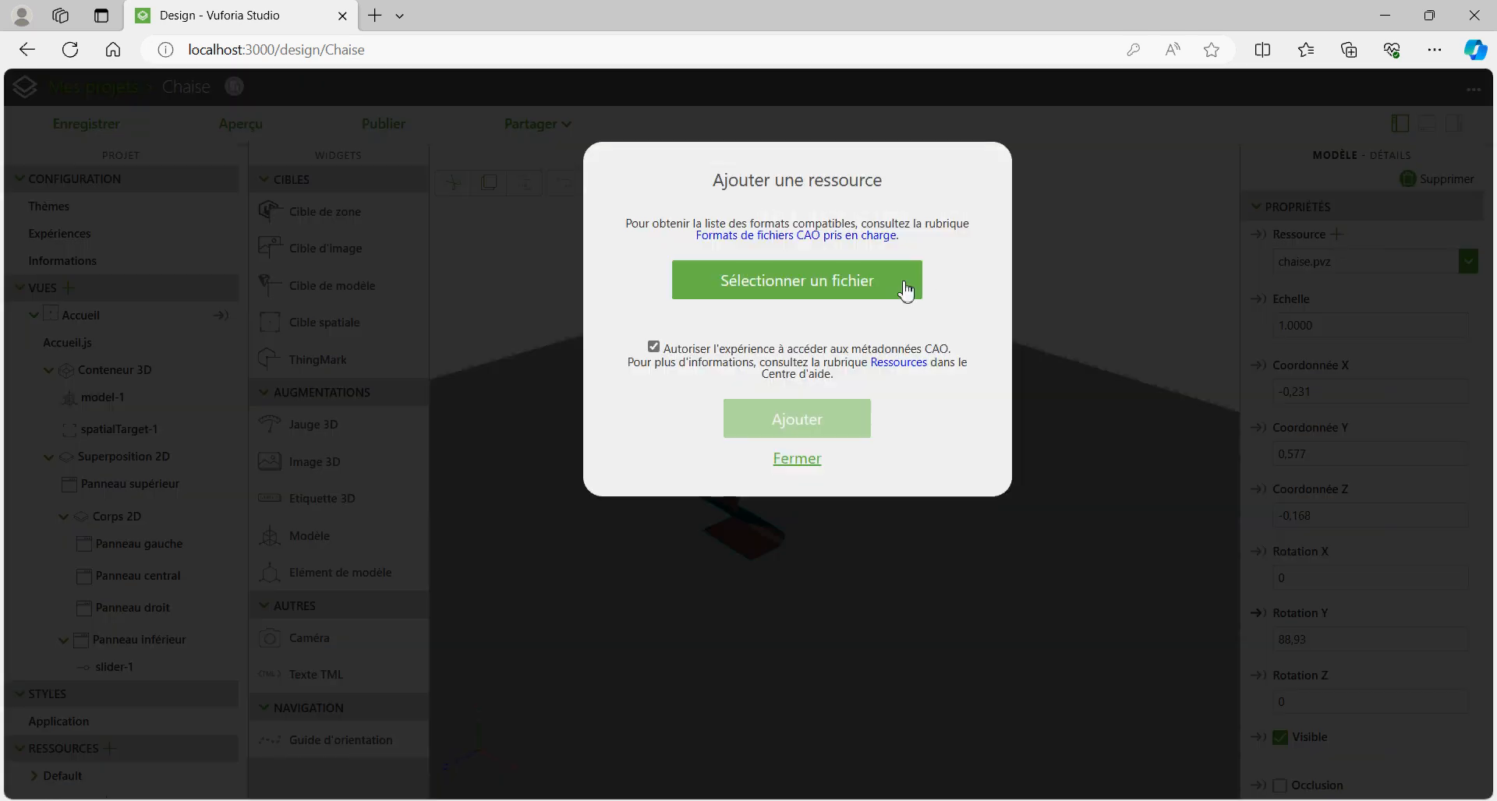
left_click(814, 288)
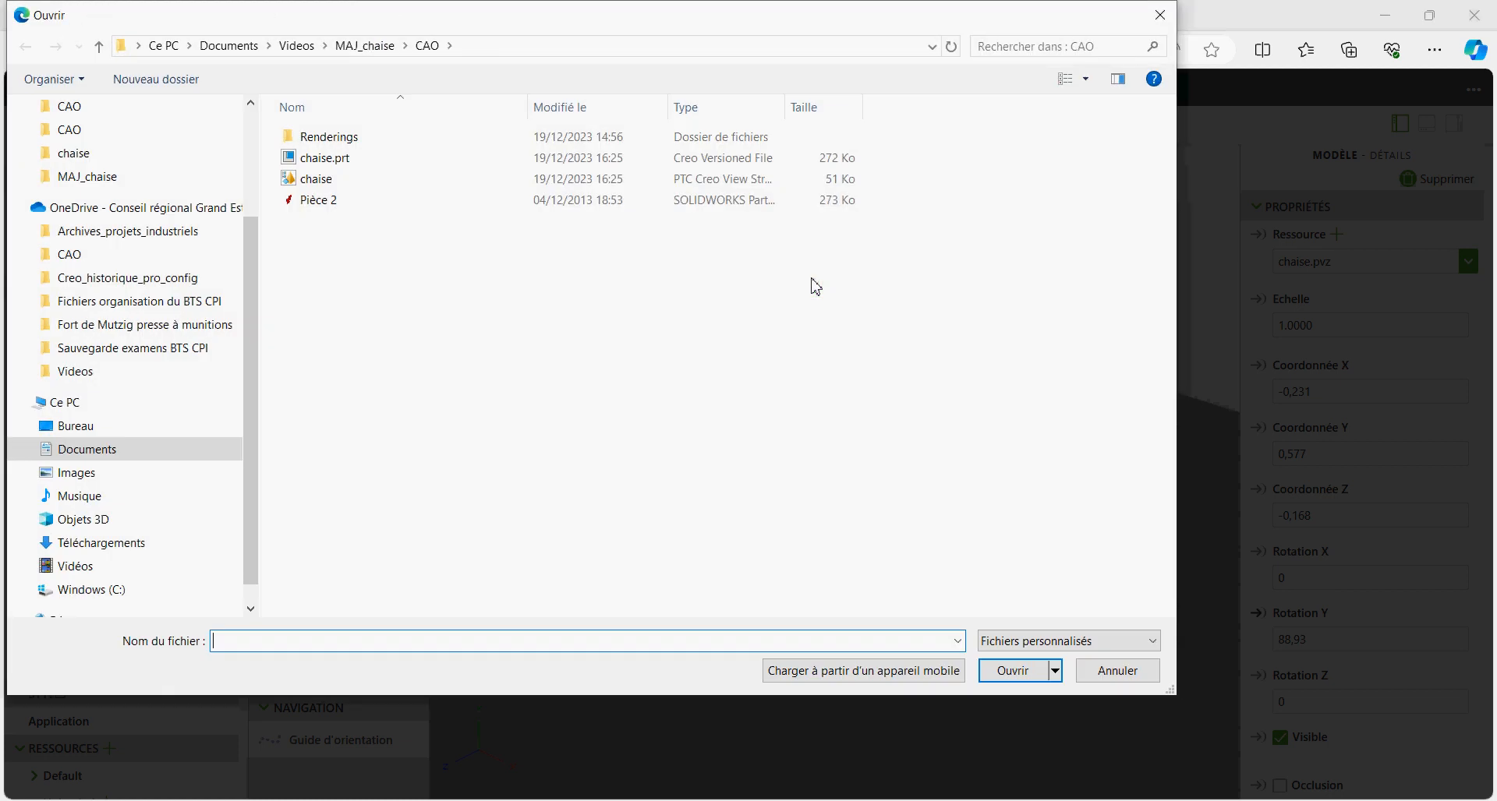
left_click(314, 180)
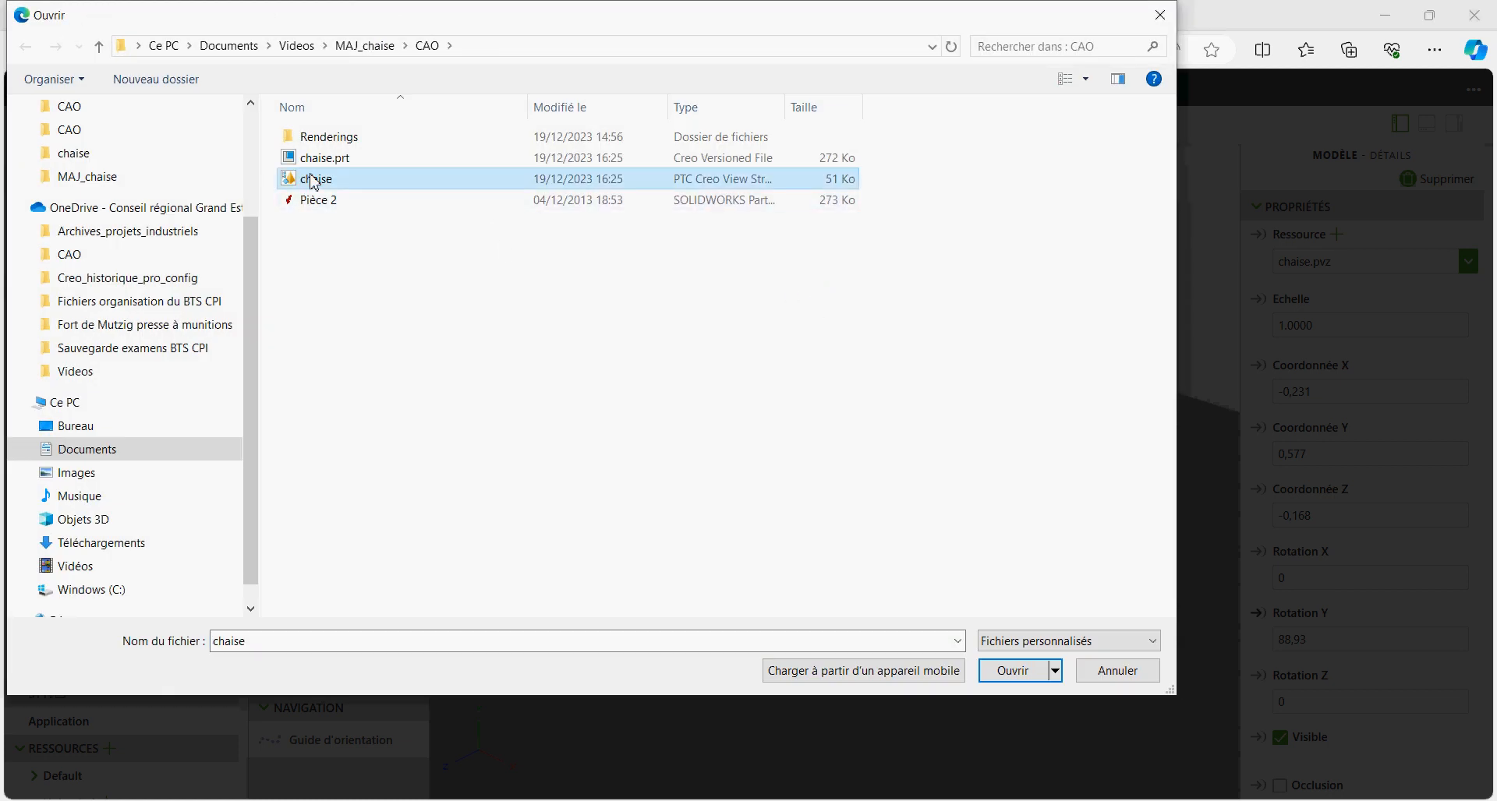
left_click(1012, 672)
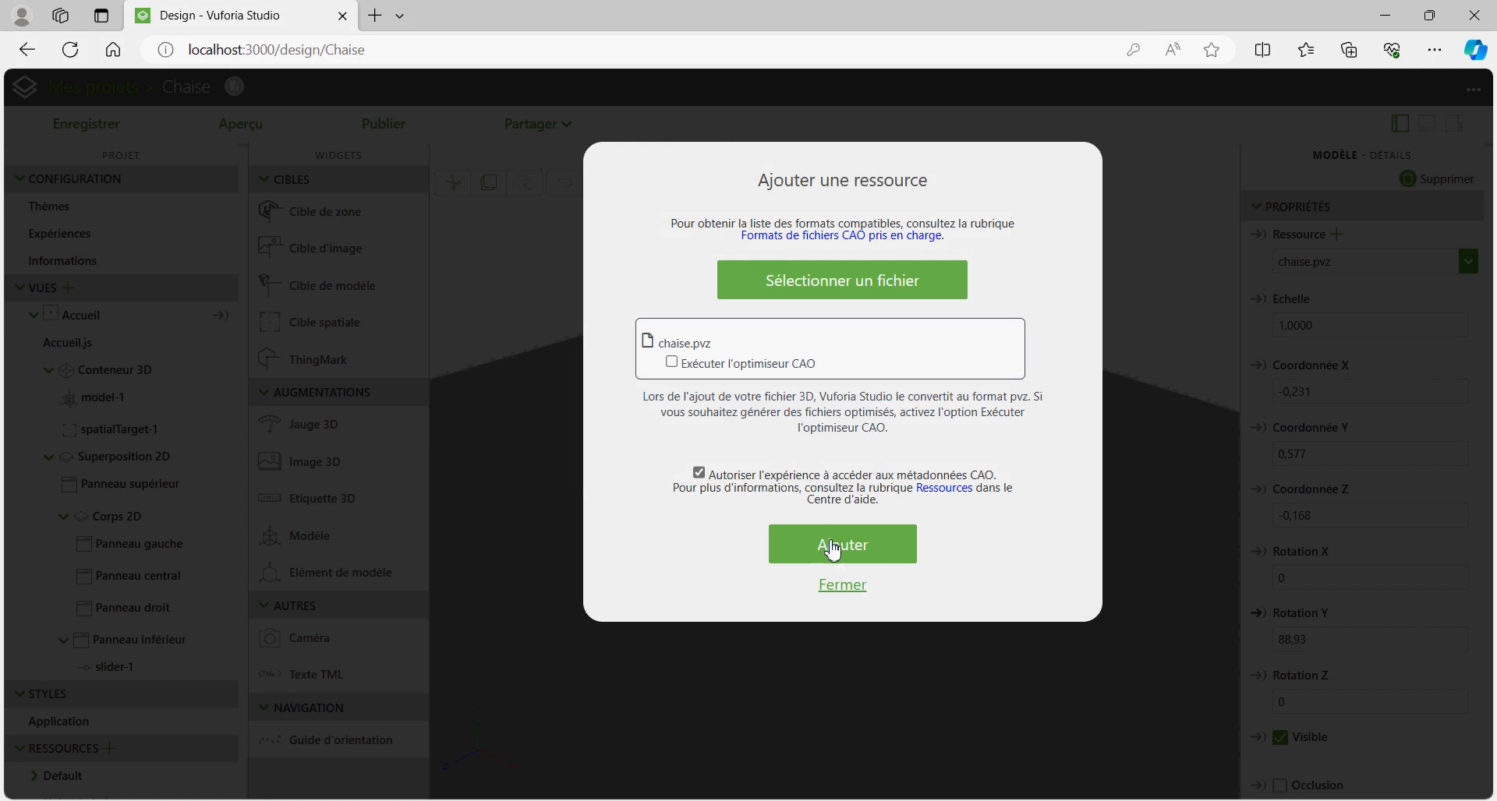
left_click(832, 548)
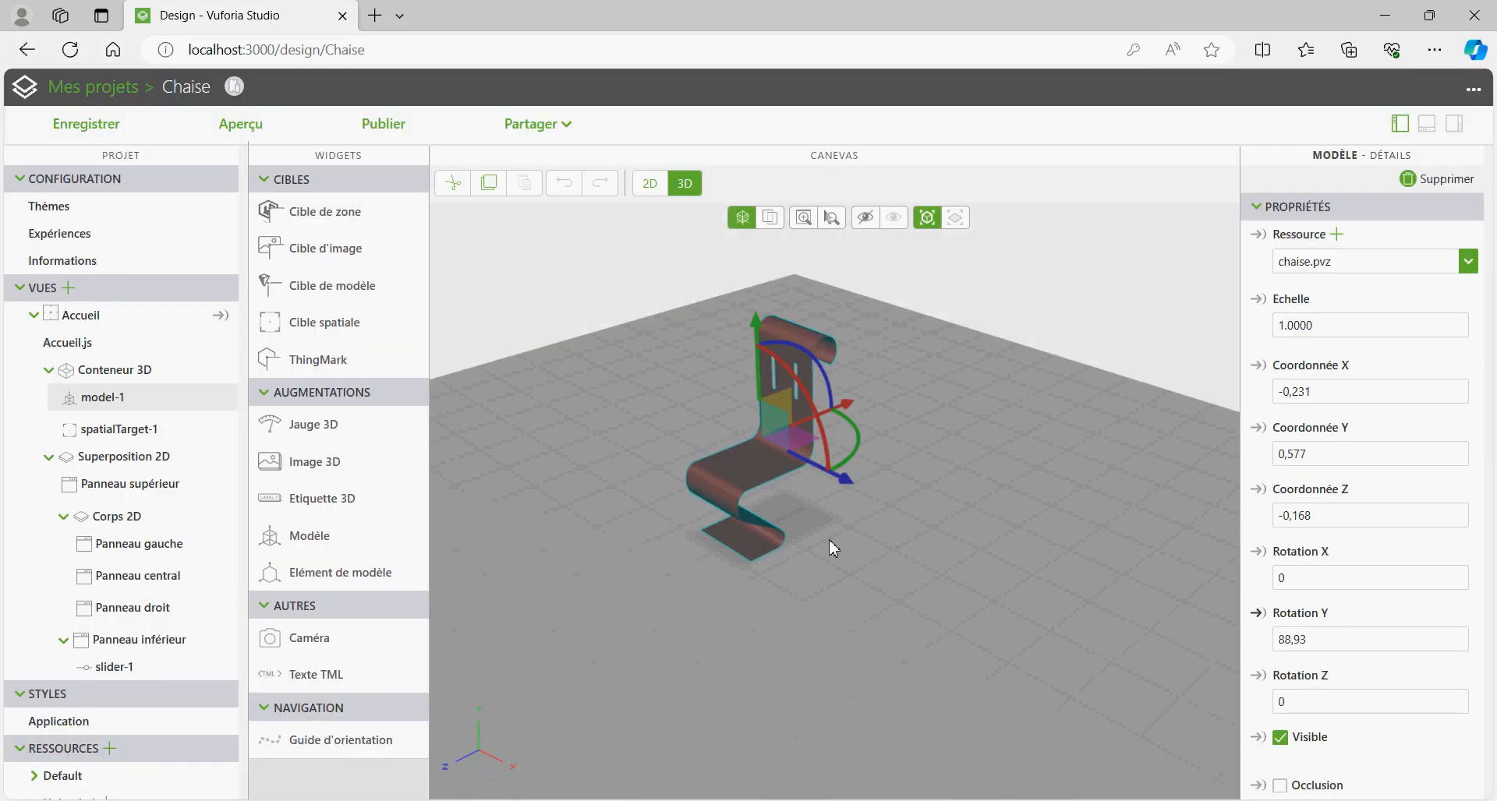
Step: Check the recoloured chair and its slider rotation in the preview, then close it and republish the project
left_click(256, 122)
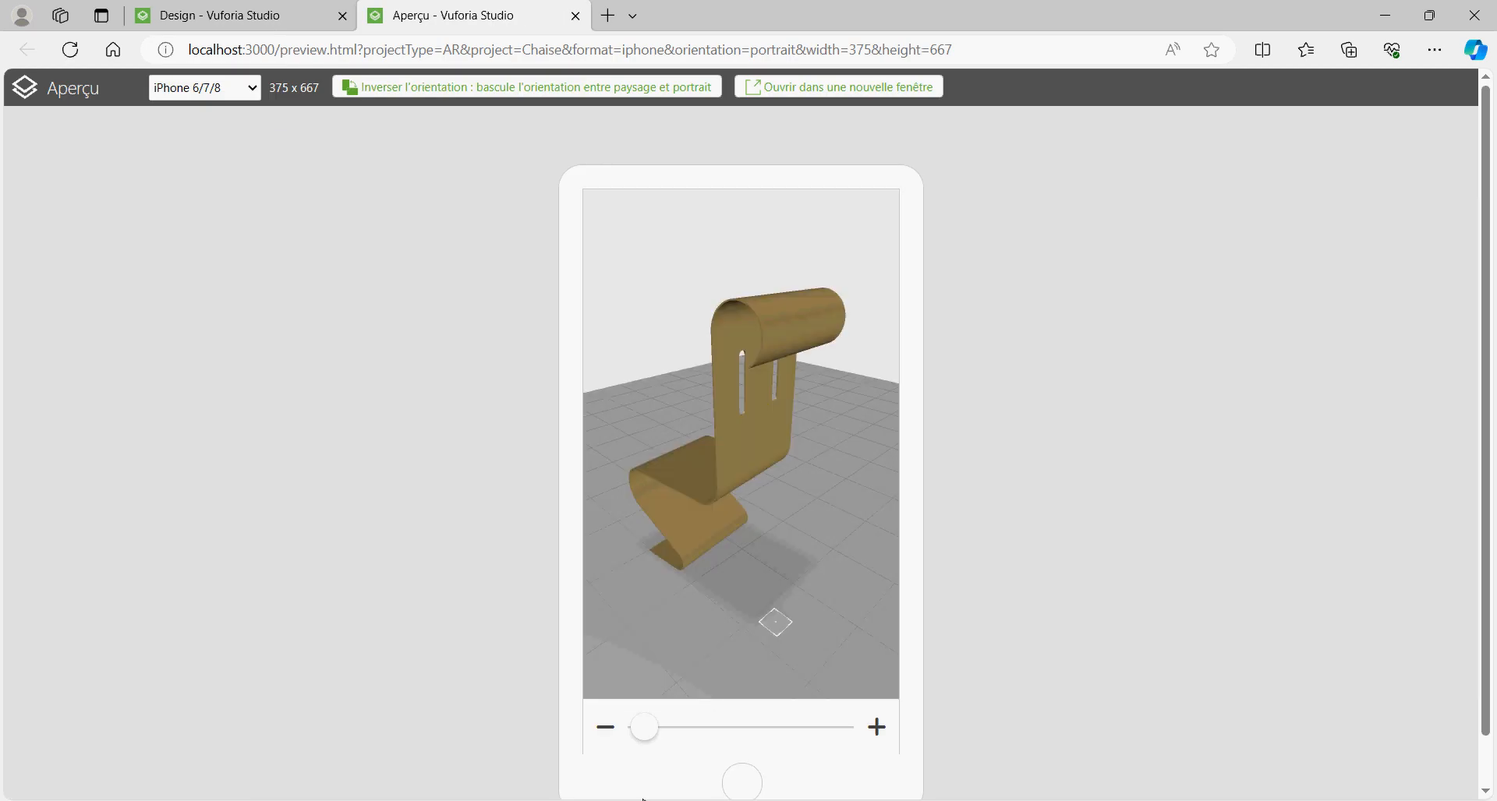
left_click(658, 733)
left_click_drag(660, 740, 695, 744)
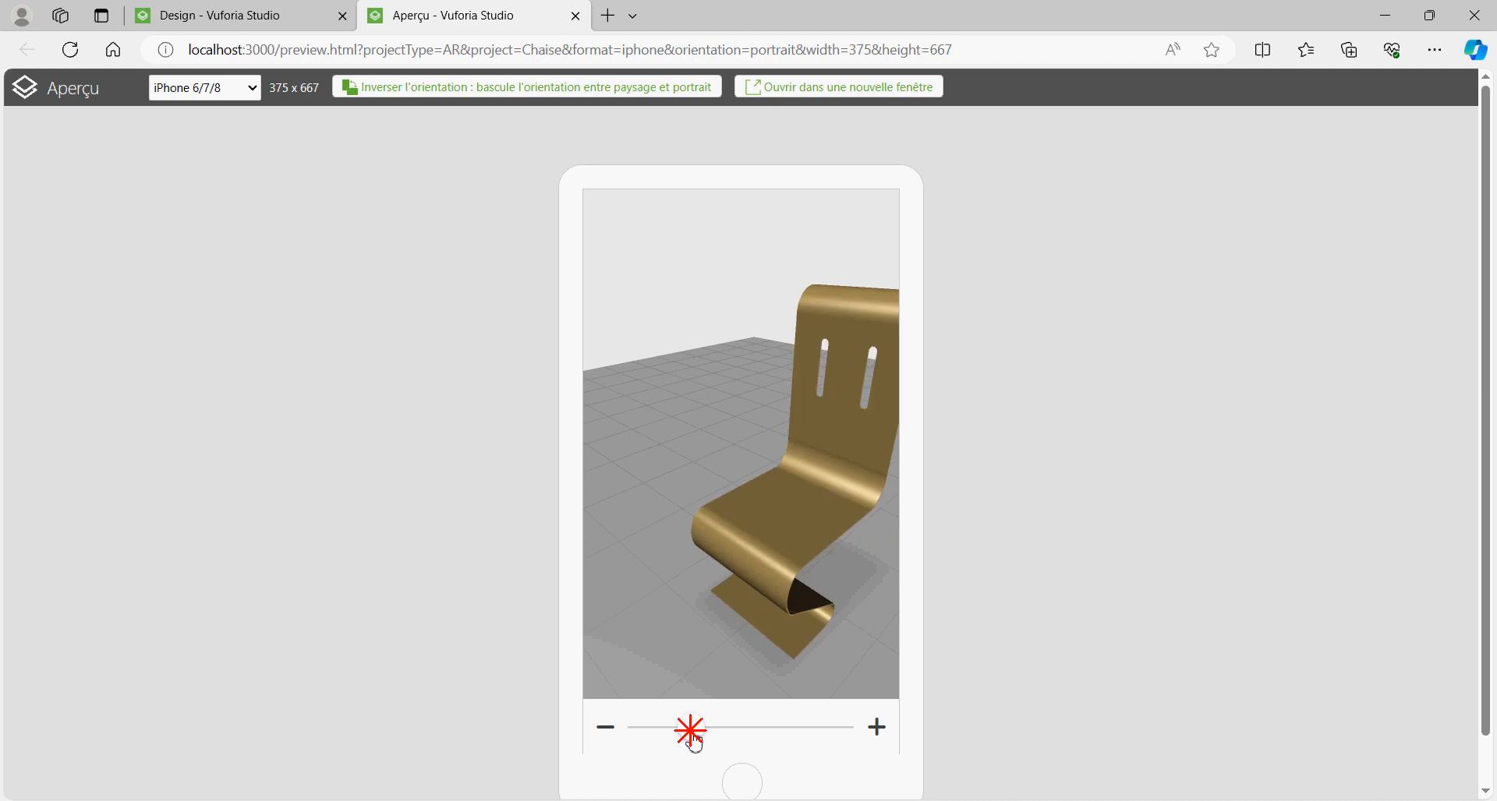
left_click(576, 15)
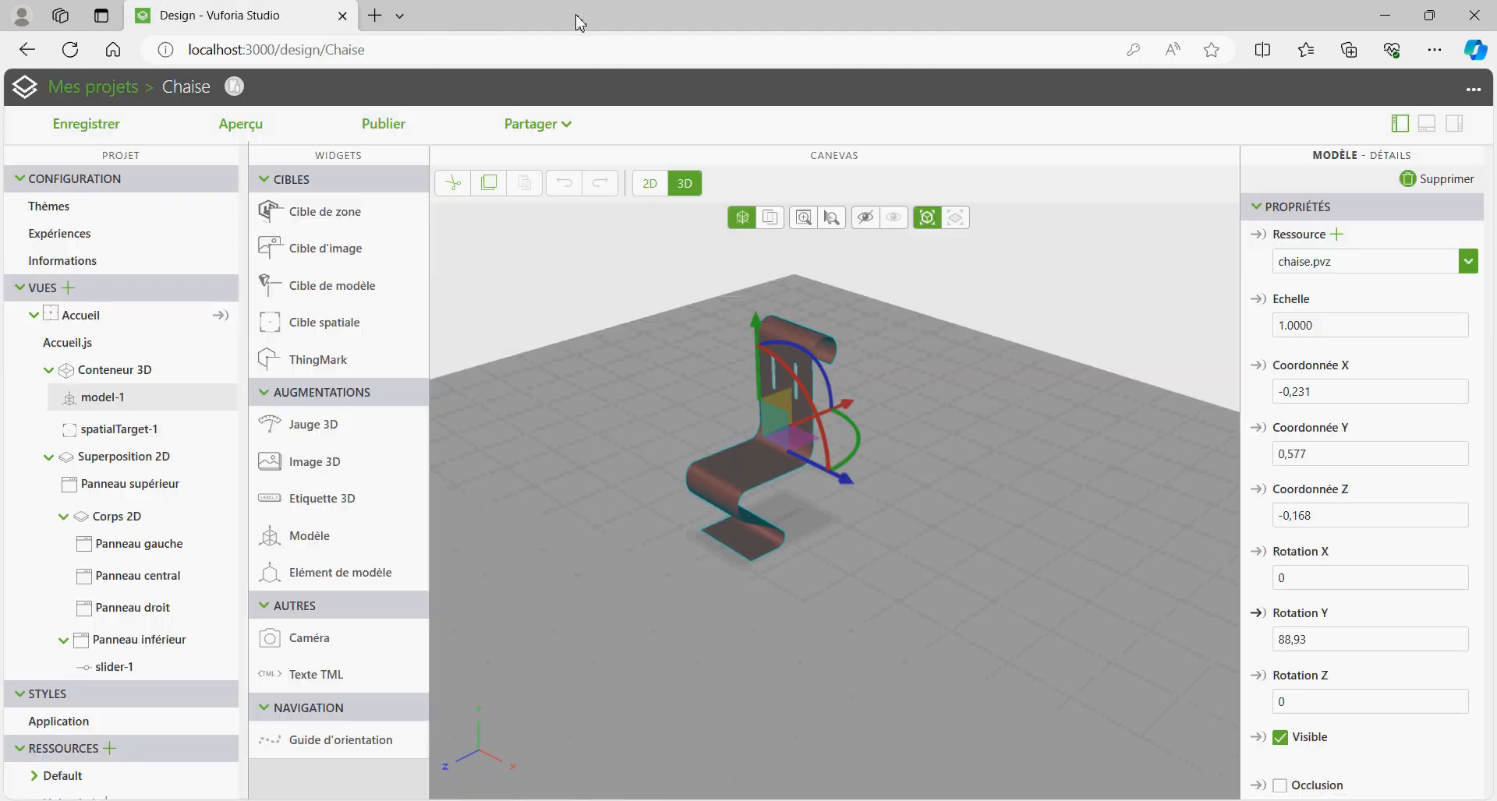
left_click(385, 130)
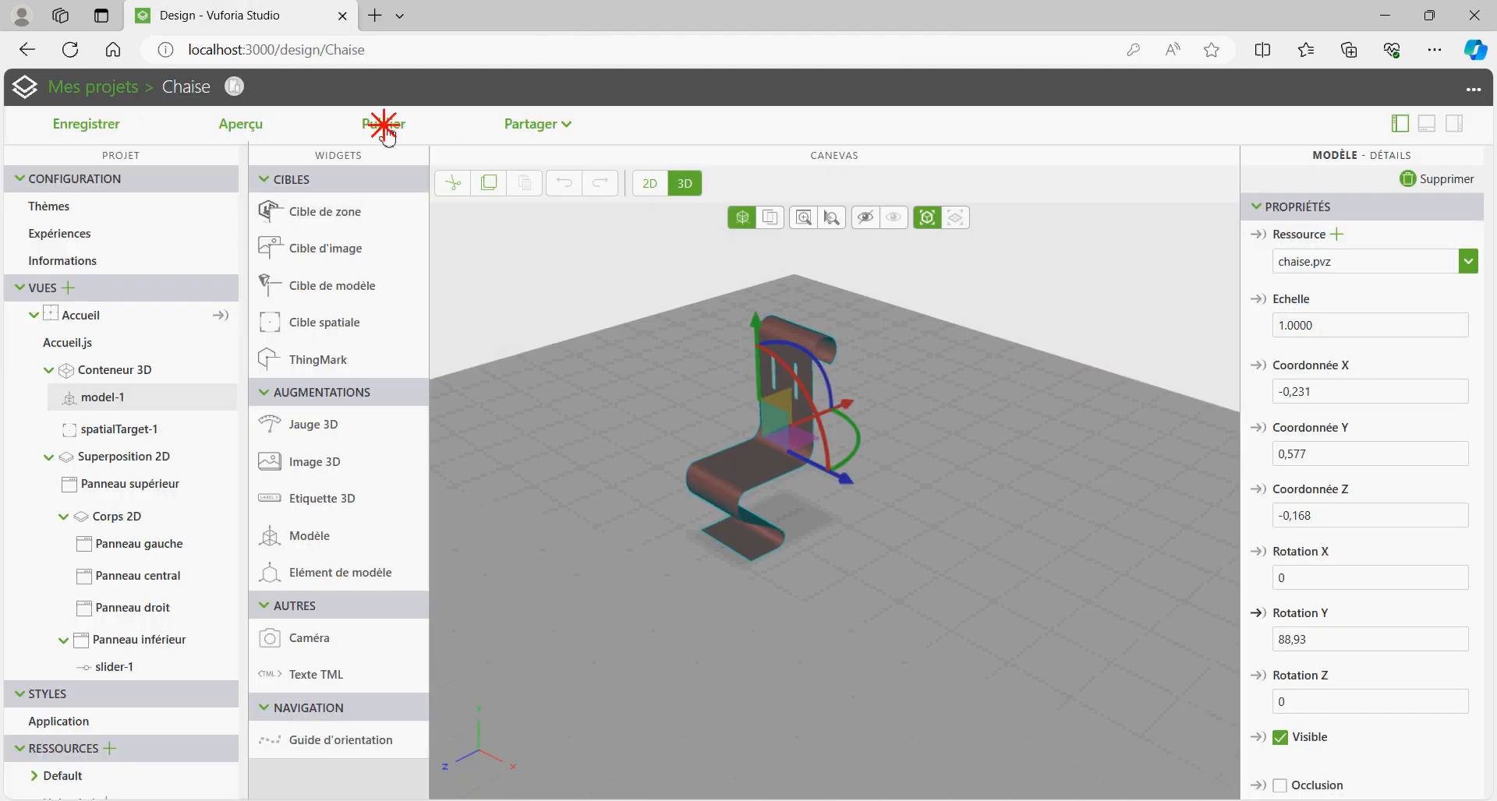